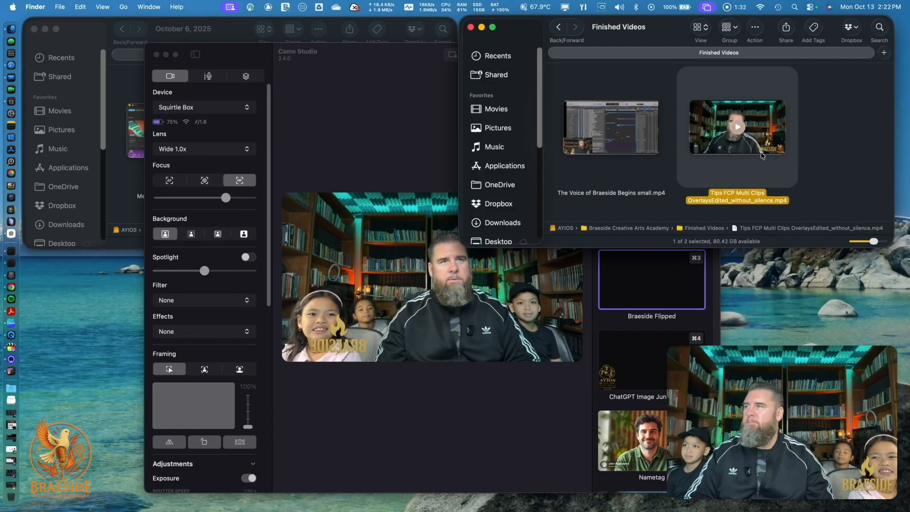
Step: Go up from the Finished Videos folder to AYIOS and open its CleanShot X folder
click(558, 29)
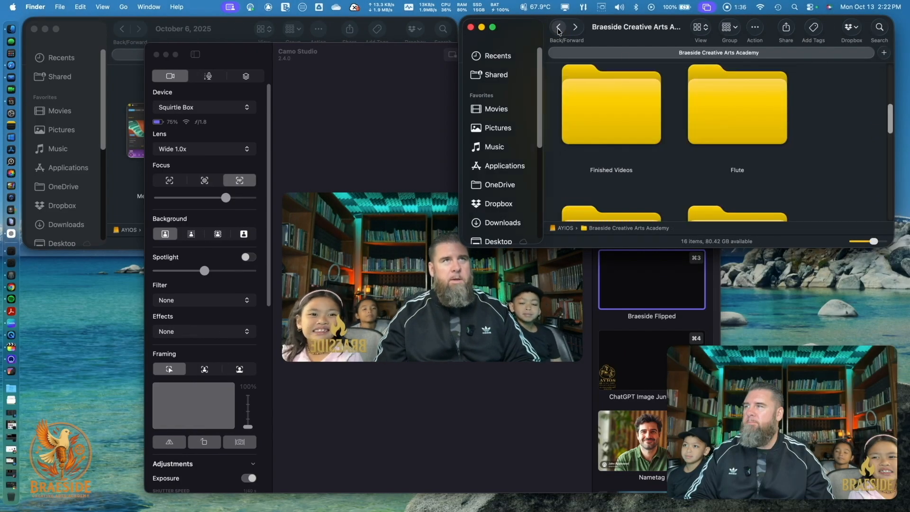
scroll(596, 102, down, 3)
scroll(596, 102, down, 5)
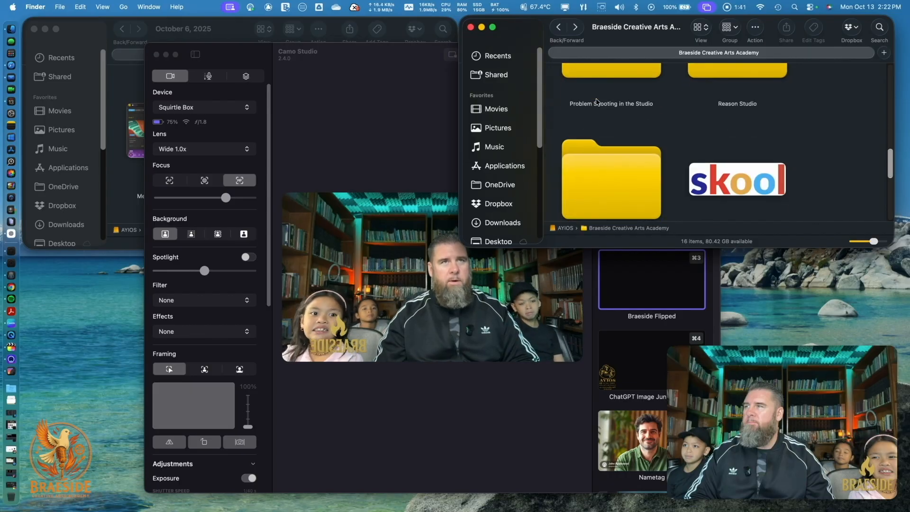
scroll(596, 102, up, 6)
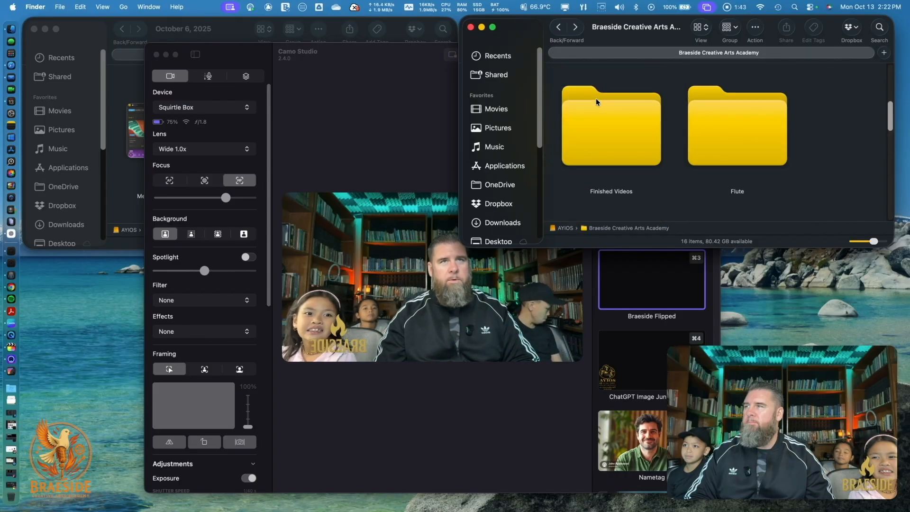
click(557, 26)
scroll(645, 133, down, 4)
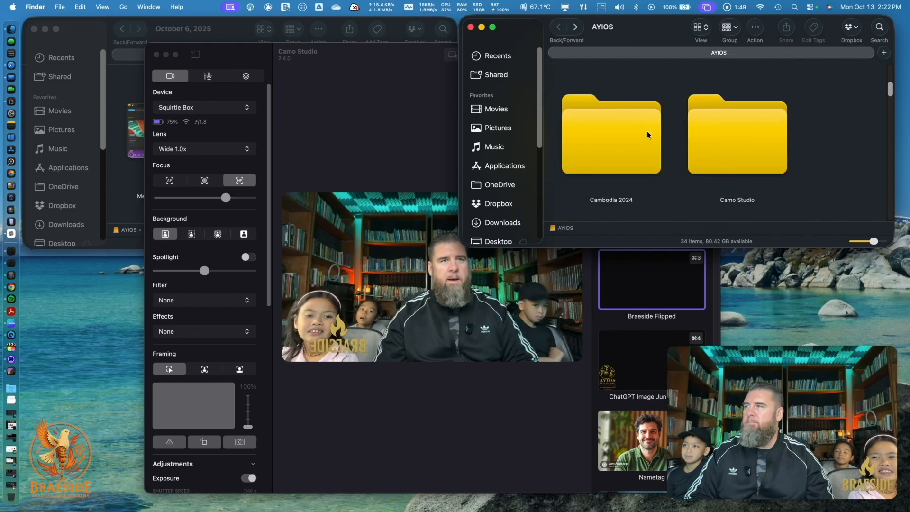
scroll(647, 134, down, 3)
click(716, 126)
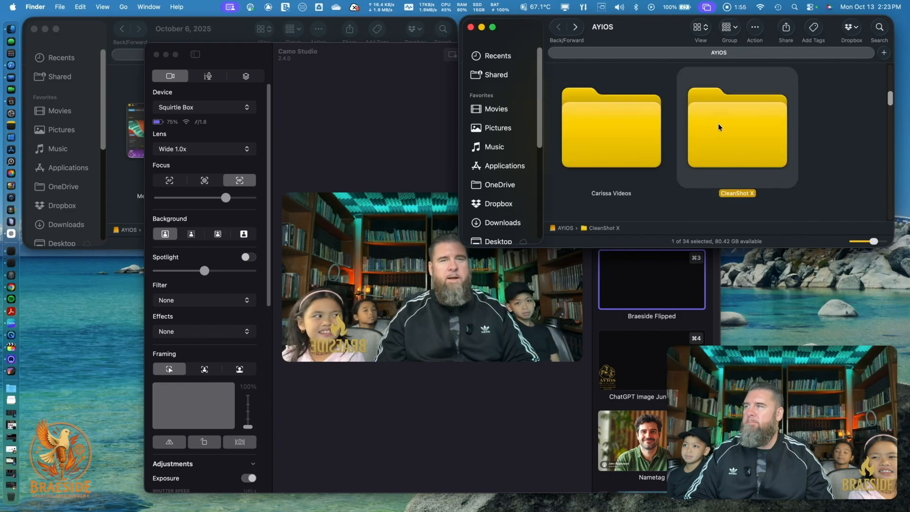
double_click(718, 127)
Step: Copy the image "CleanShot 2025-10-13 at 14.19.32@2x" and paste it onto blank page 5 of the Library Transformation design in Canva
scroll(666, 145, down, 2)
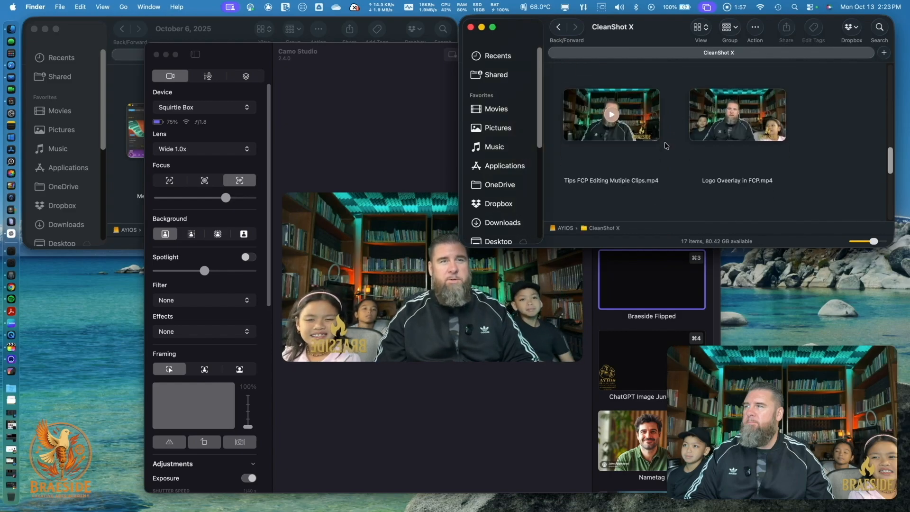
scroll(666, 145, down, 4)
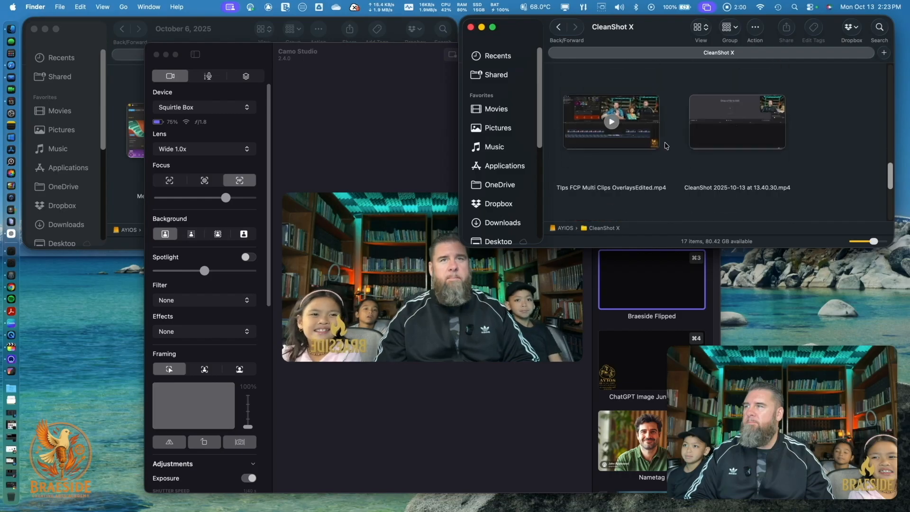
scroll(665, 146, down, 6)
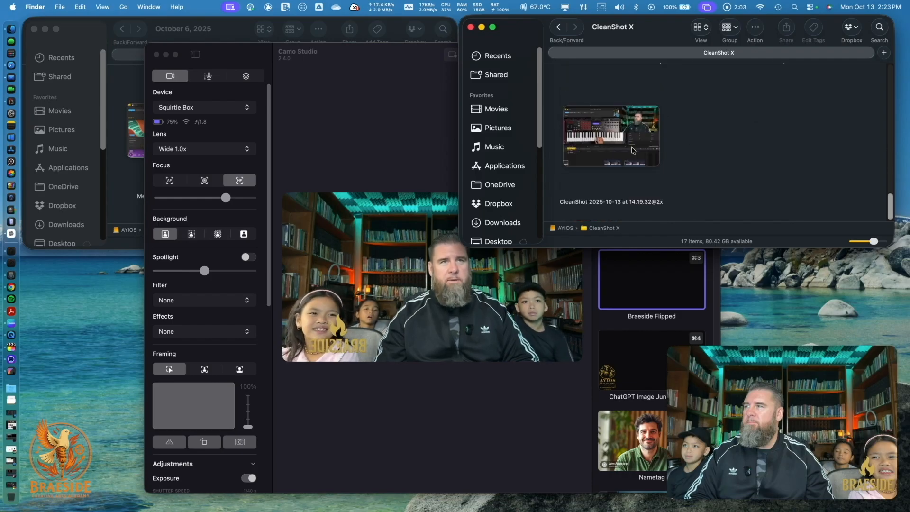
click(634, 154)
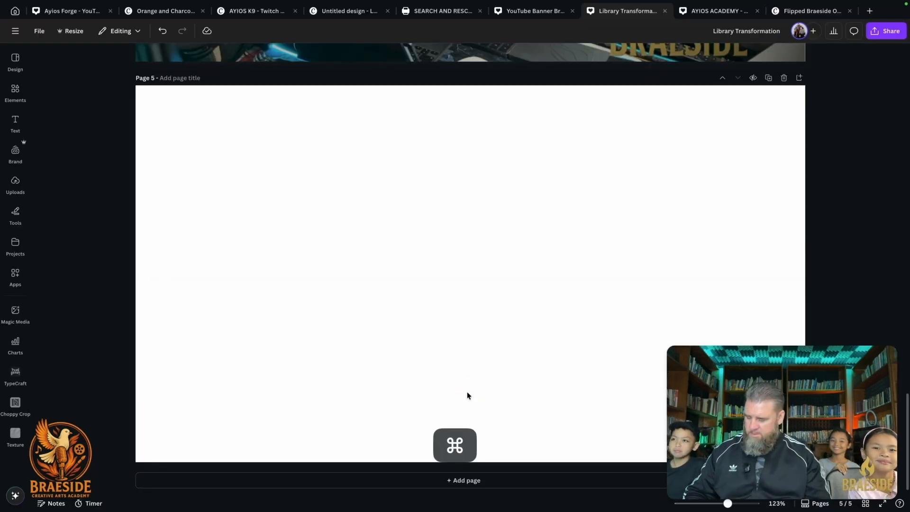
key(super+v)
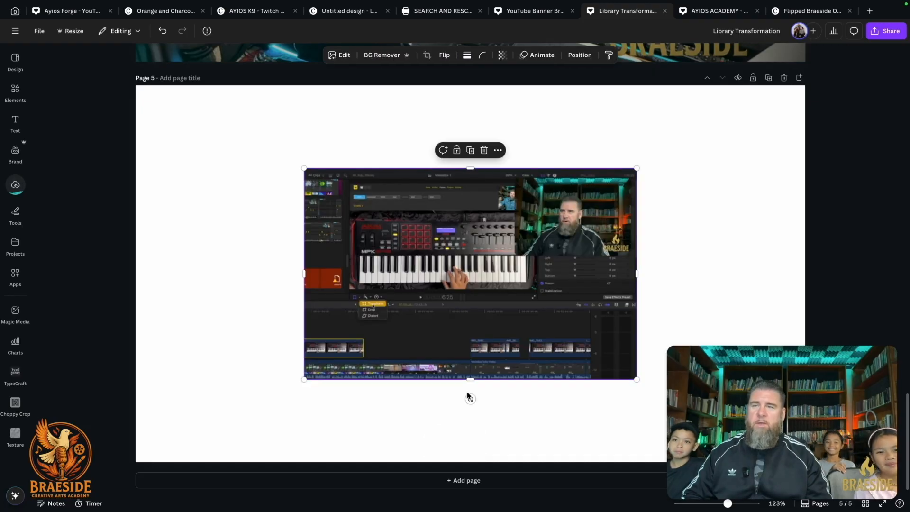
Step: Align the pasted screenshot with the lower-right corner of page 5 and enlarge it to cover the whole page
click(485, 300)
drag(485, 301, 654, 385)
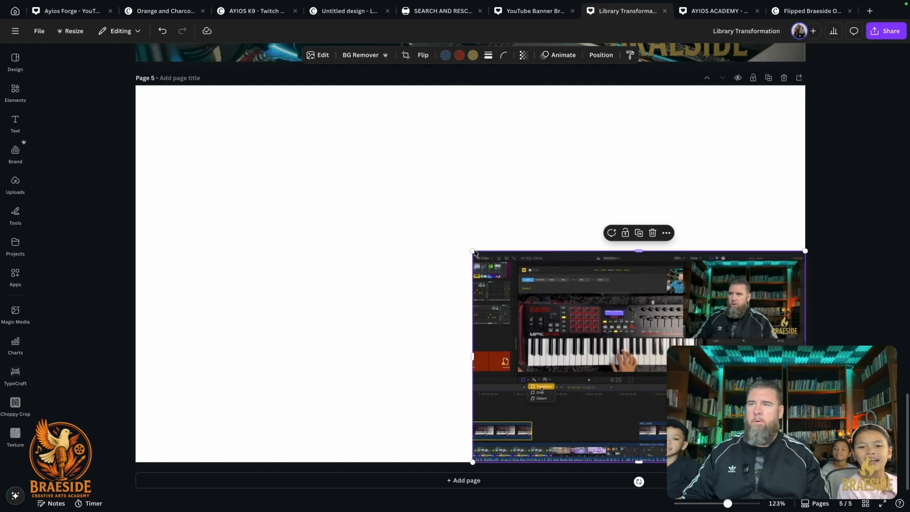
drag(470, 250, 126, 57)
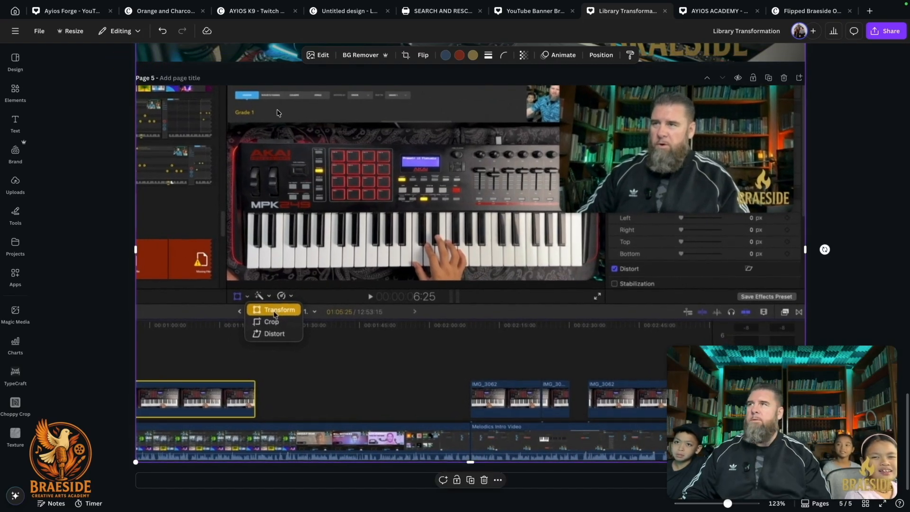
scroll(190, 122, up, 2)
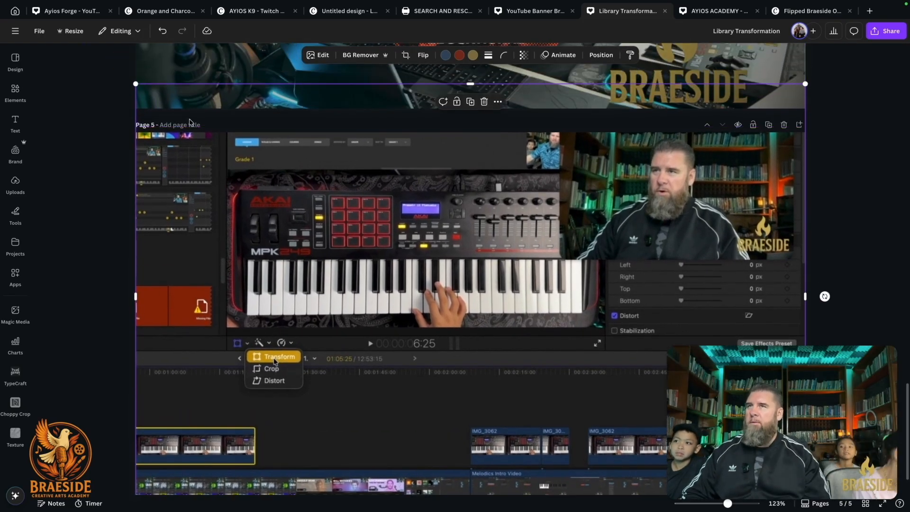
scroll(234, 155, down, 2)
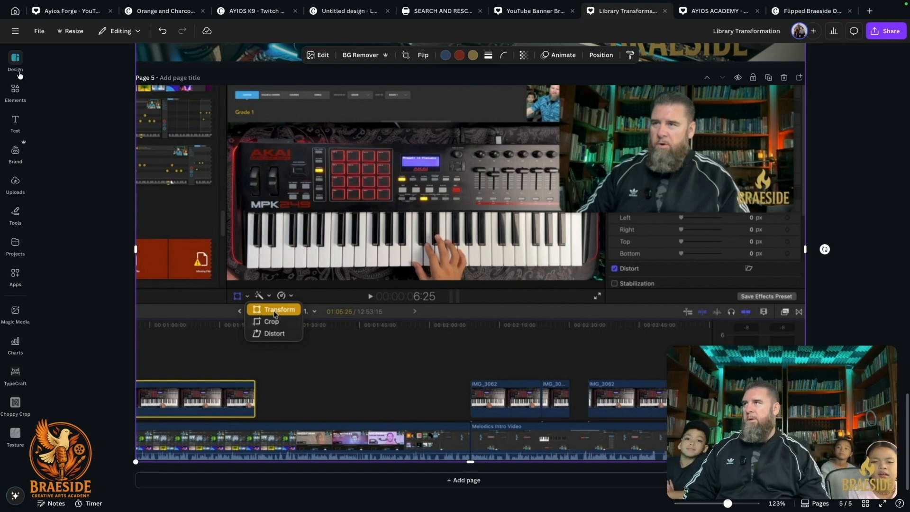
Step: Add the recently used red curved arrow, then enlarge, rotate and position it so its head points at the Transform option in the screenshot
click(16, 89)
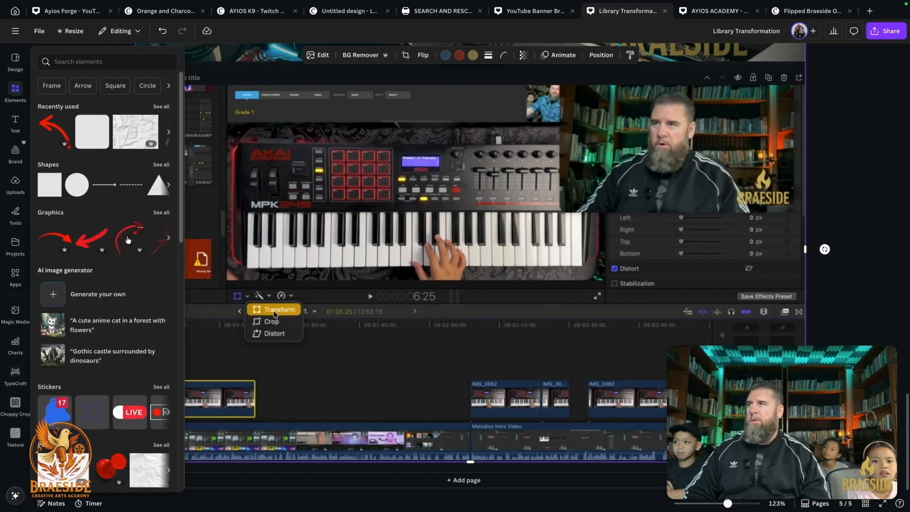
click(65, 144)
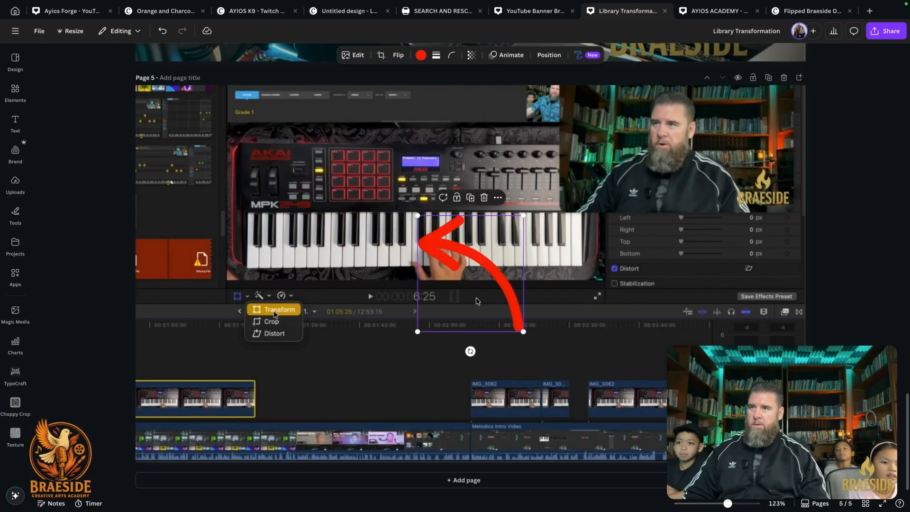
drag(477, 305, 365, 382)
drag(348, 427, 376, 420)
mouse_move(379, 373)
mouse_down()
mouse_move(388, 362)
mouse_move(380, 355)
mouse_up()
drag(419, 383, 474, 411)
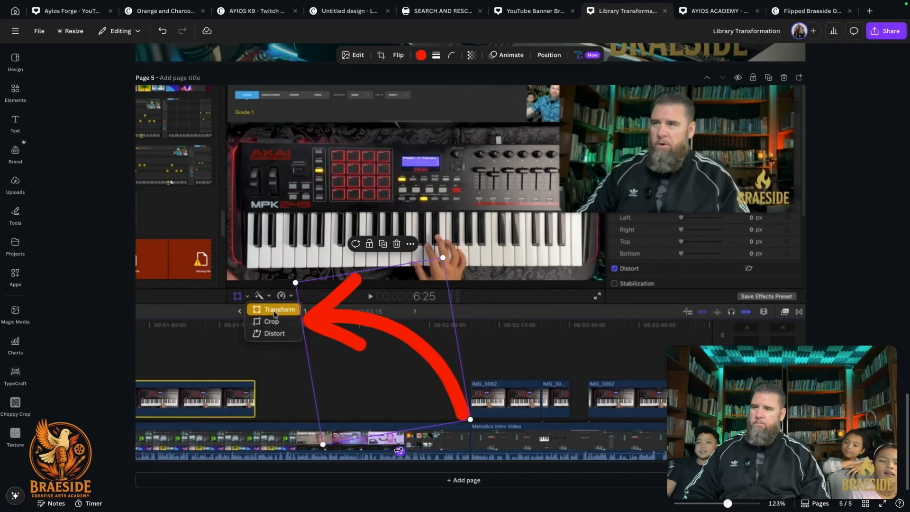
drag(399, 450, 413, 444)
drag(427, 367, 427, 342)
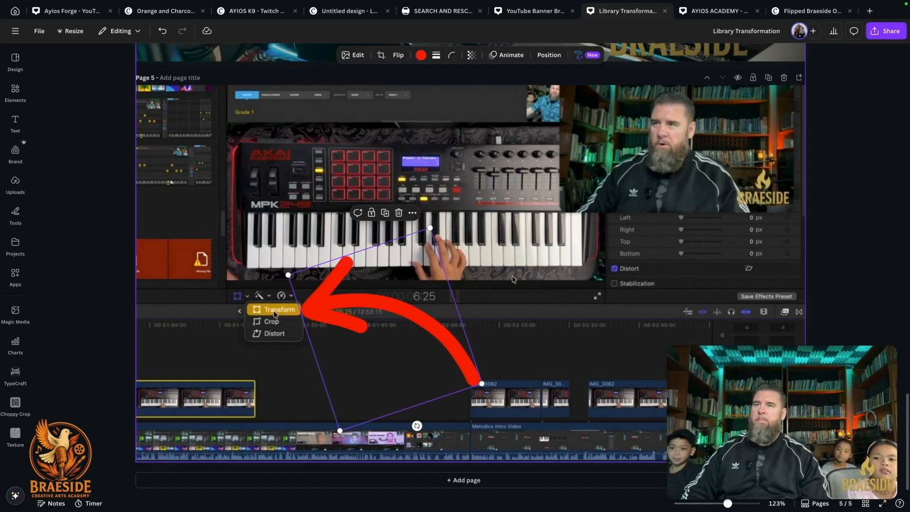
Step: Paste the Final Cut Pro clapperboard logo and place it, with its background removed, above the arrowhead over the keyboard's left part
click(509, 341)
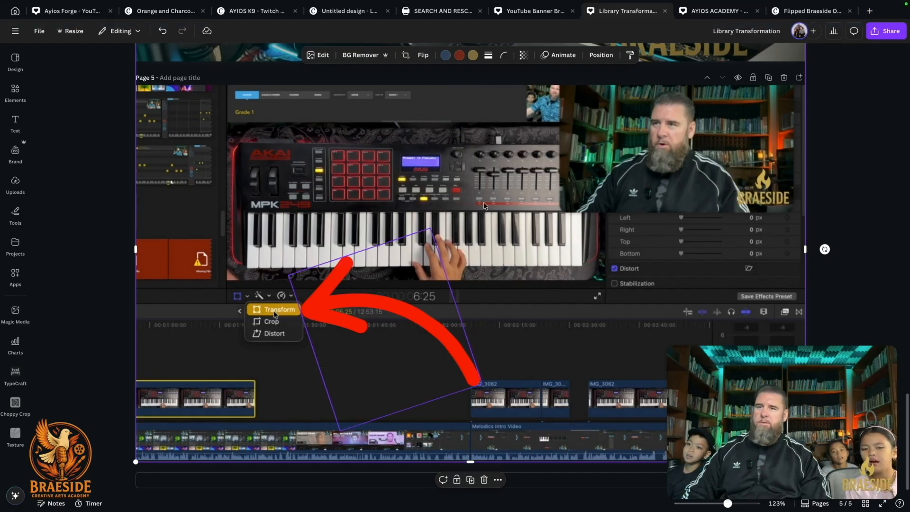
key(ctrl+v)
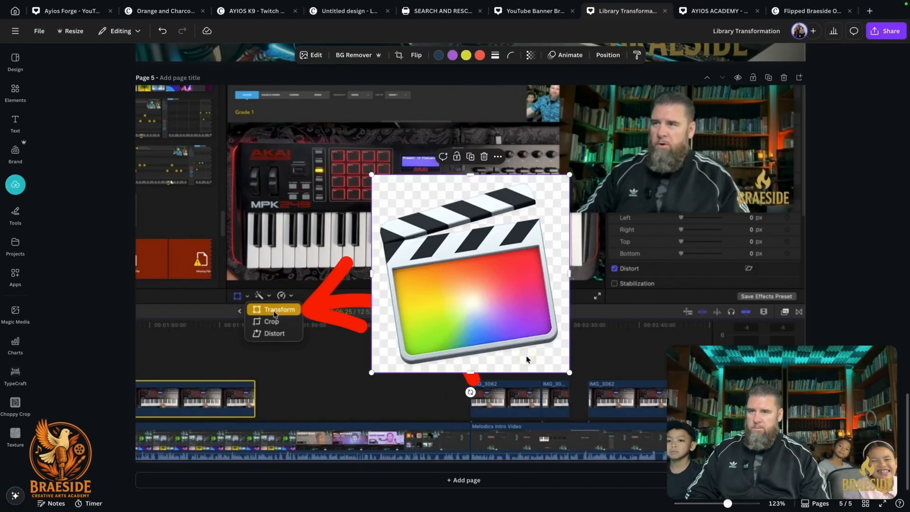
click(509, 351)
drag(508, 351, 460, 351)
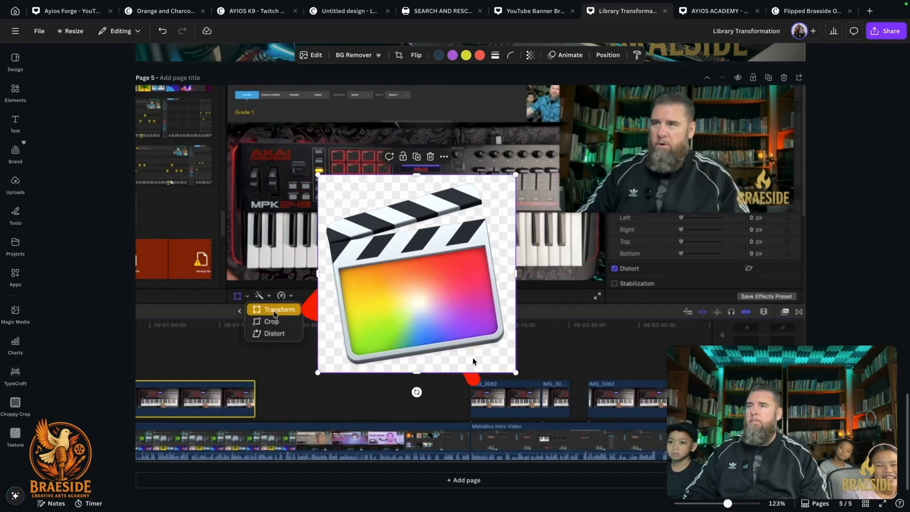
click(357, 56)
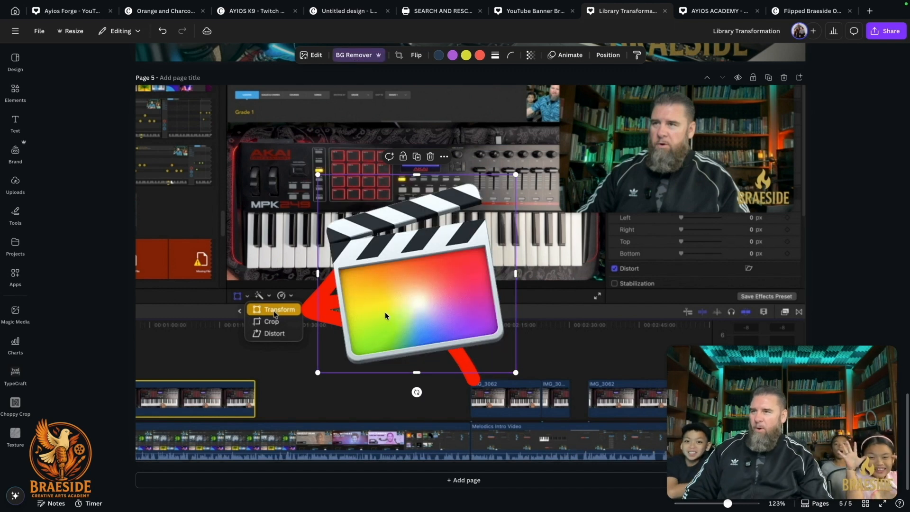
drag(391, 315, 289, 220)
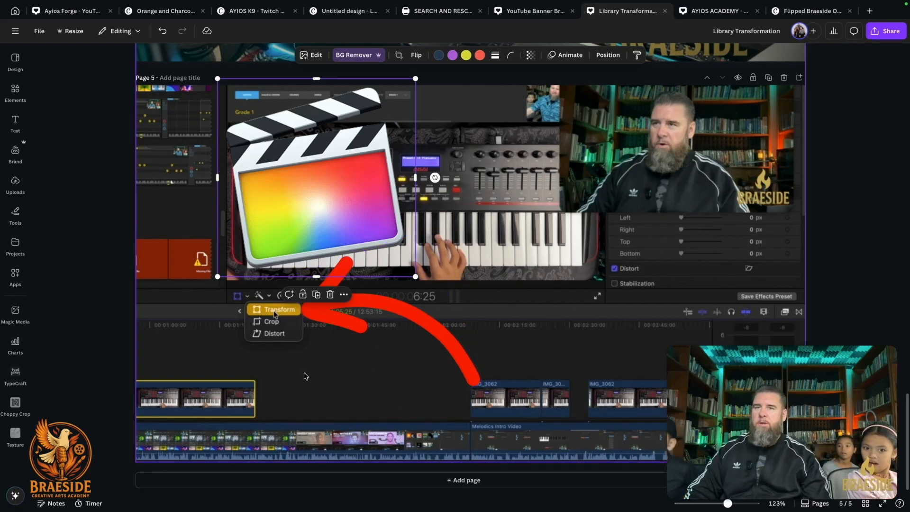
Step: Apply Auto-adjust to the full-page screenshot and to the Final Cut Pro logo
click(305, 376)
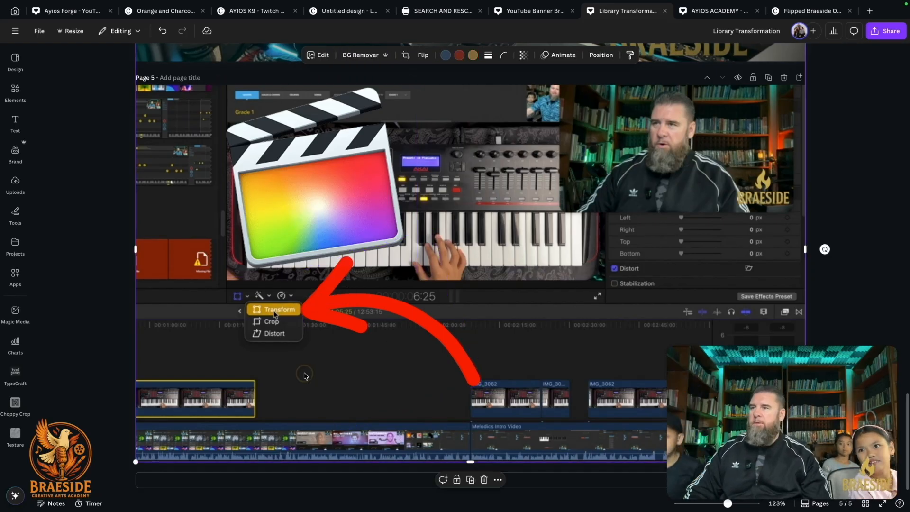
click(323, 56)
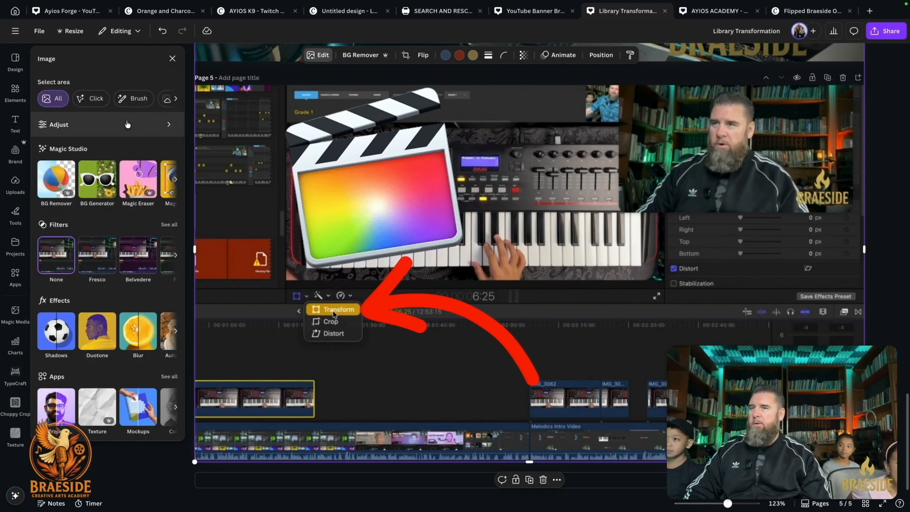
click(127, 124)
click(125, 122)
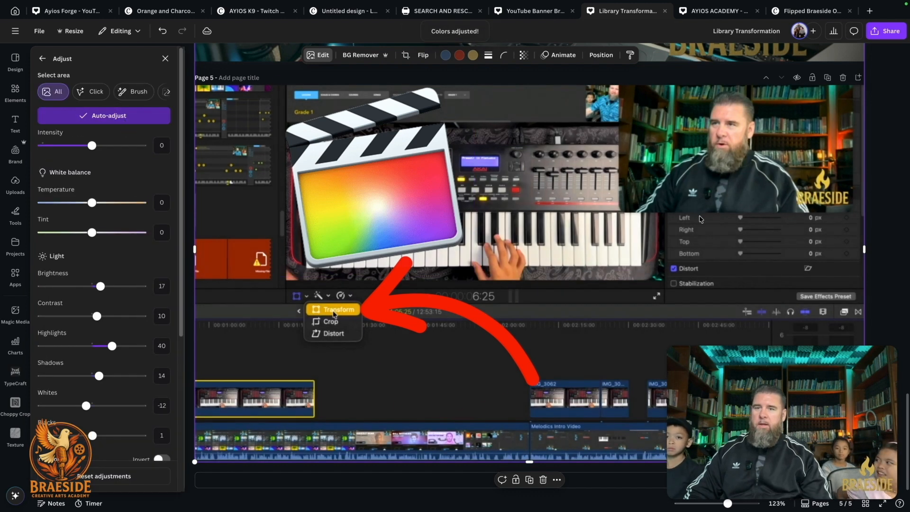
click(350, 224)
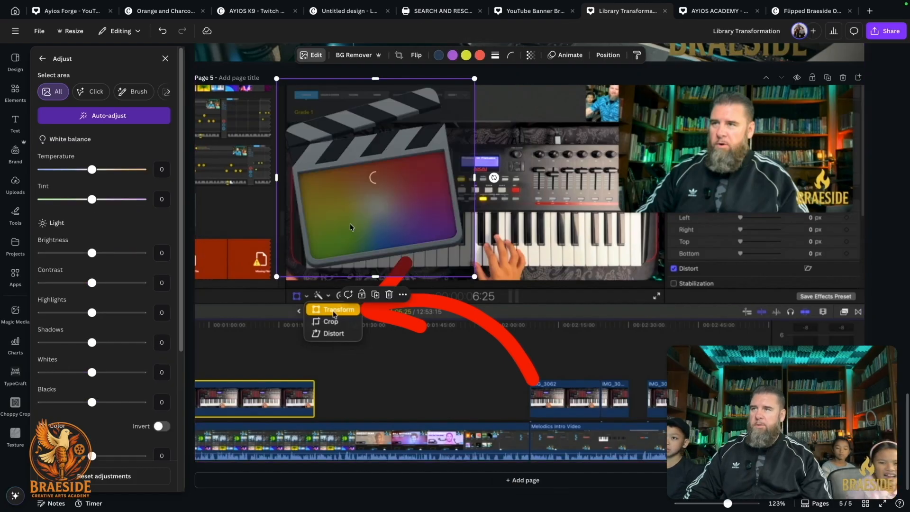
click(118, 120)
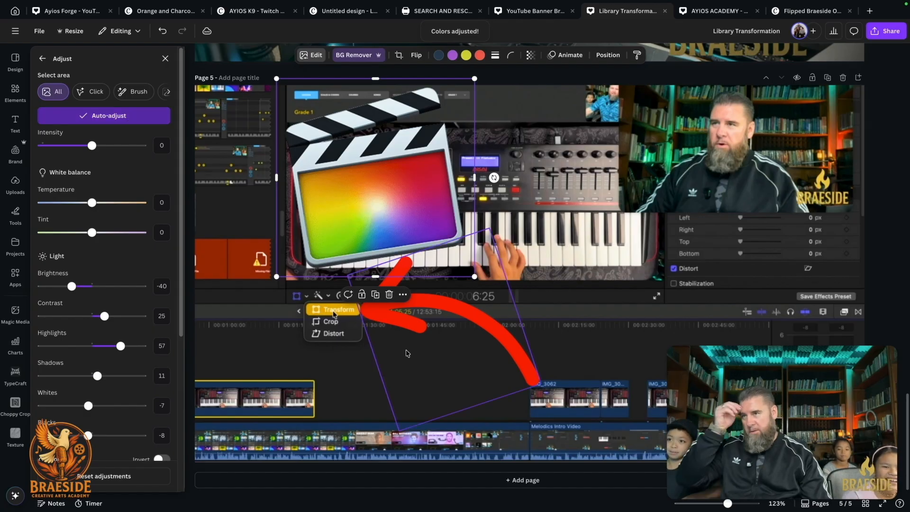
Step: Enlarge the Final Cut Pro logo slightly and reposition it over the keyboard's left part, just above the arrowhead
click(456, 340)
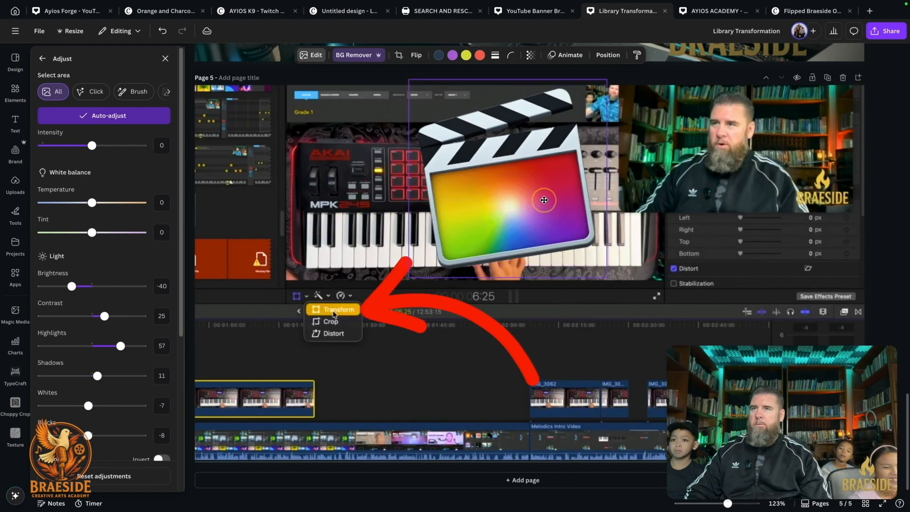
drag(544, 200, 373, 209)
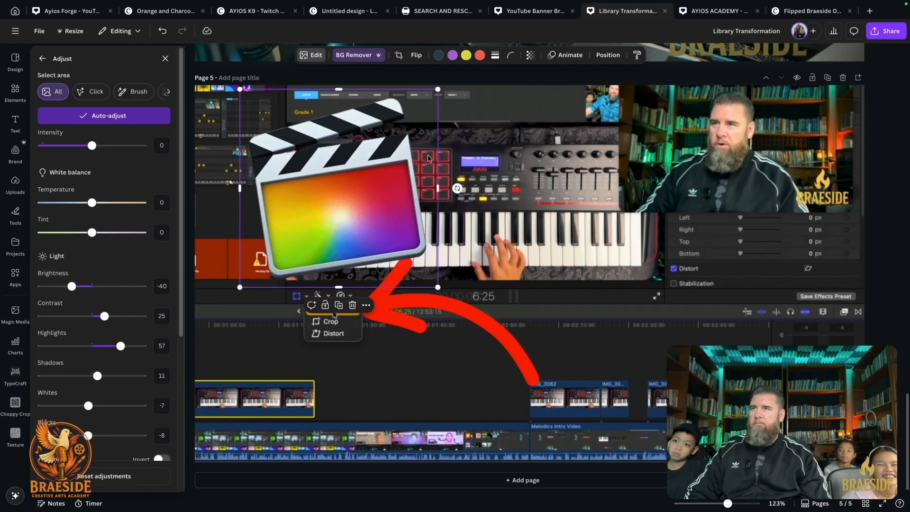
drag(438, 90, 457, 84)
drag(406, 154, 428, 148)
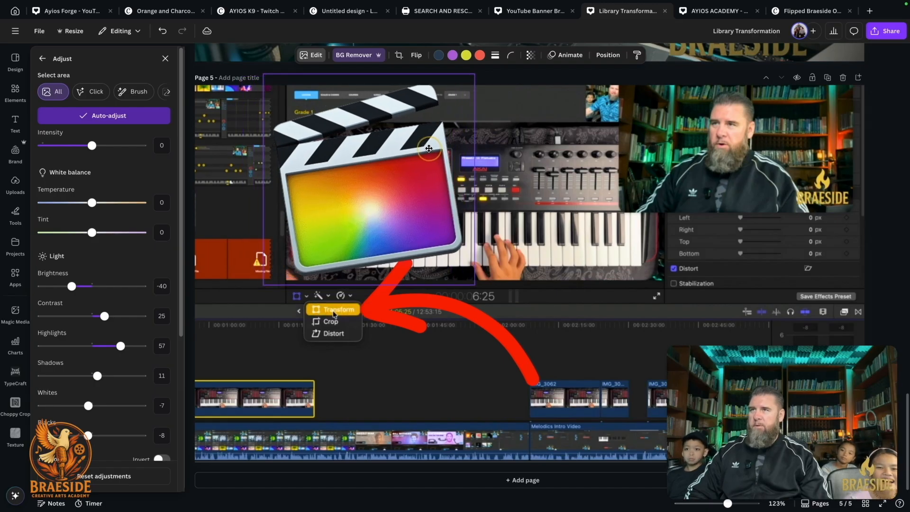
drag(428, 148, 425, 148)
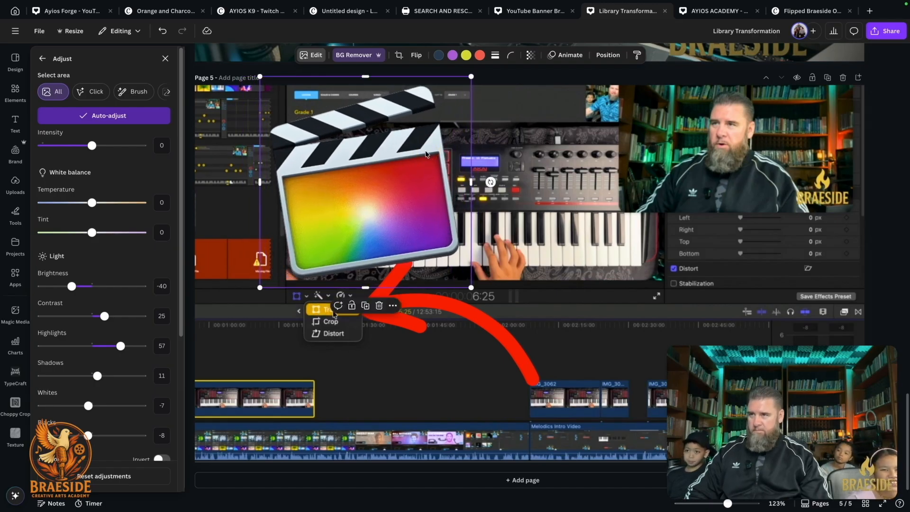
Step: Browse the preset text styles and font combinations for a bold title style for the thumbnail
click(565, 308)
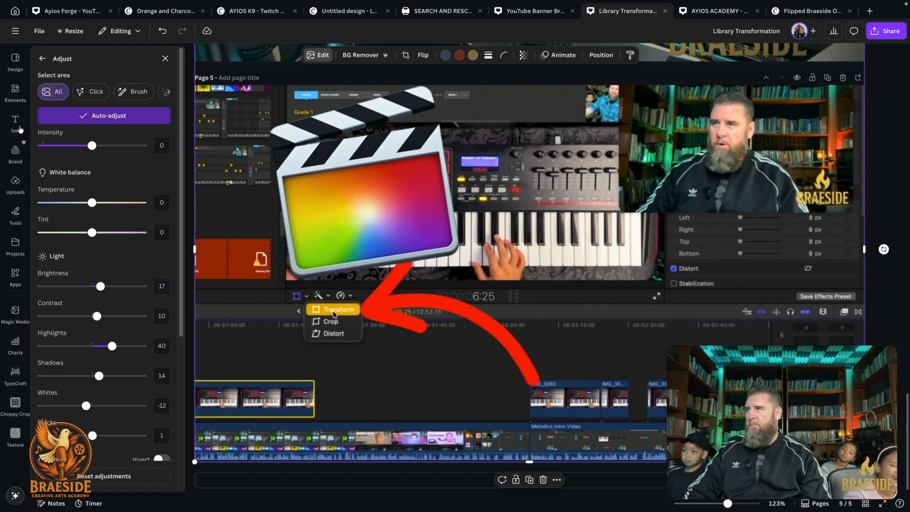
click(17, 120)
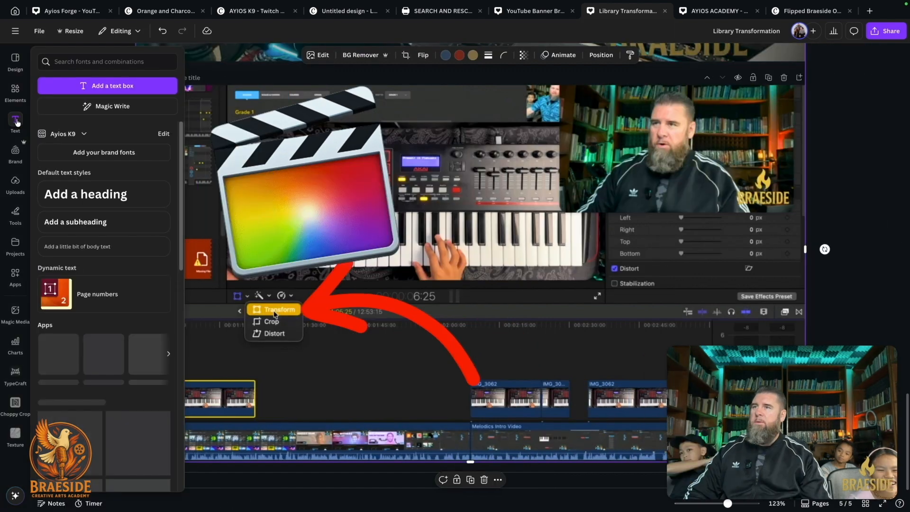
scroll(129, 303, down, 4)
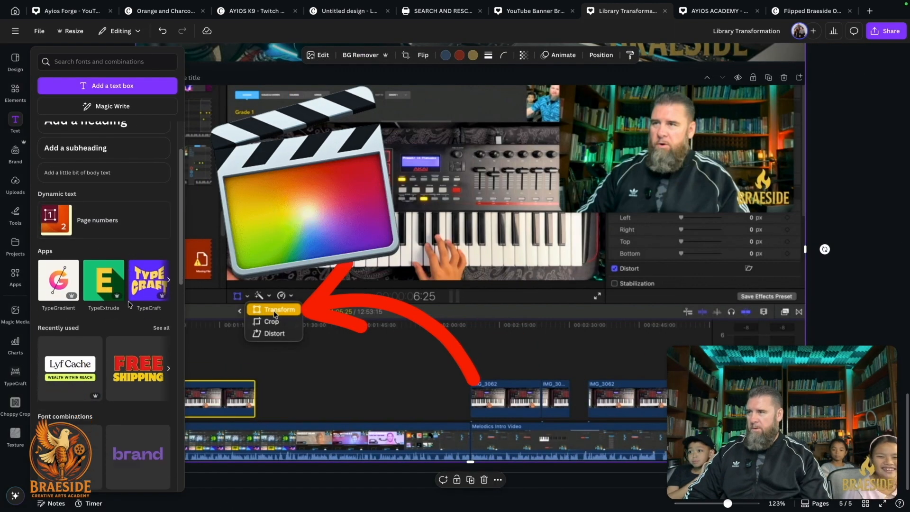
scroll(129, 305, down, 10)
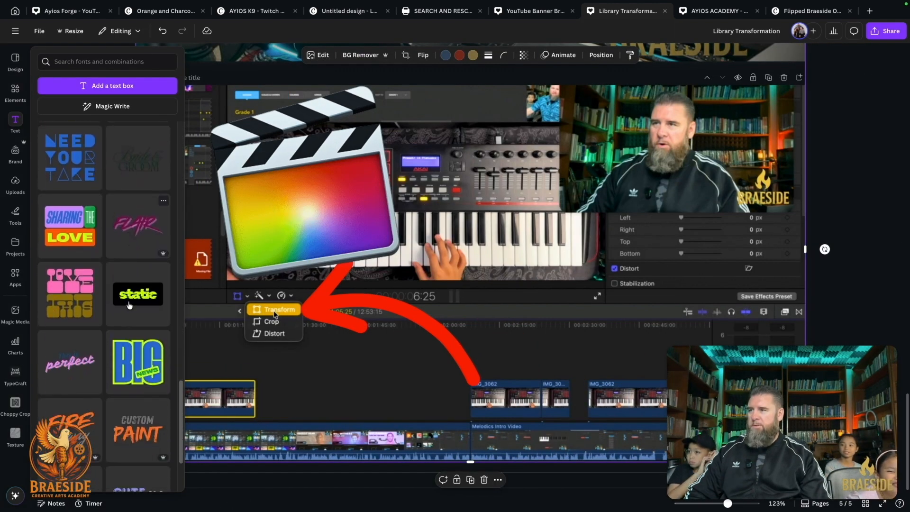
scroll(129, 305, down, 5)
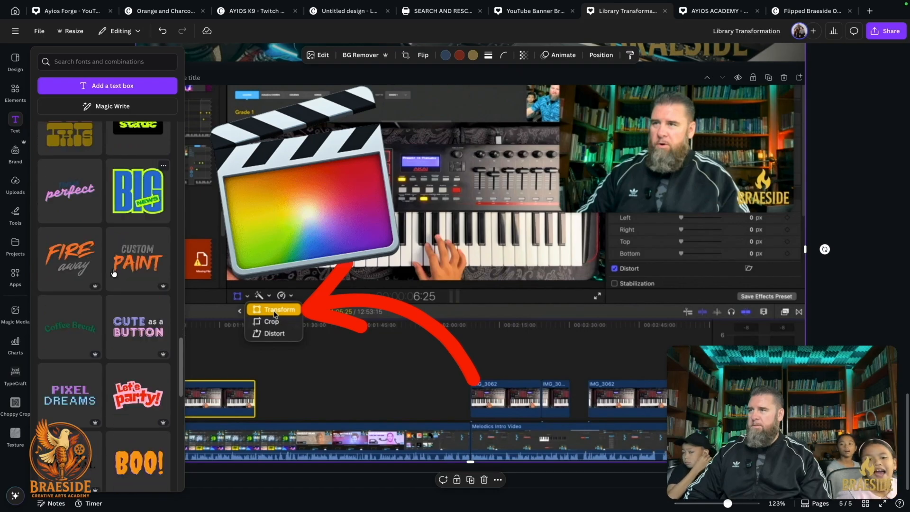
scroll(114, 272, down, 5)
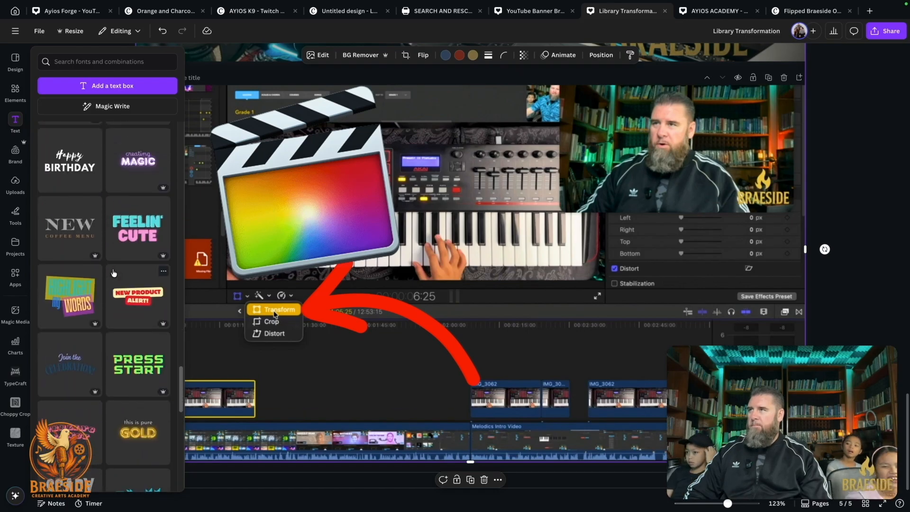
Step: Search the text styles for "tips bold" and add the purple and yellow "NOW OPEN" font combination to page 5
click(159, 62)
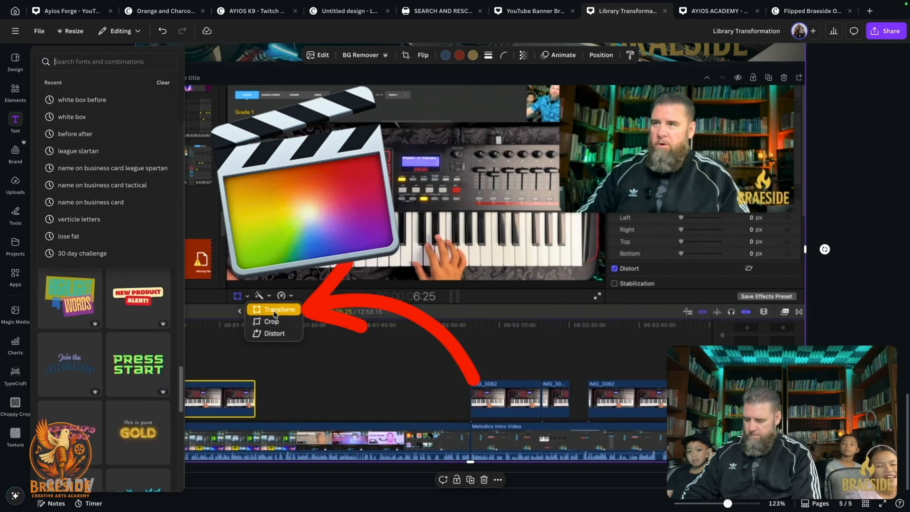
text(tips bold)
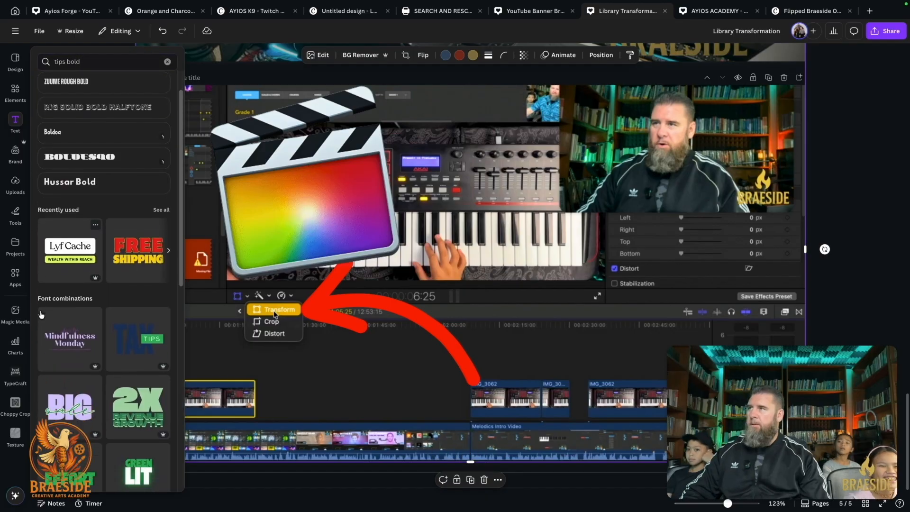
scroll(41, 314, down, 4)
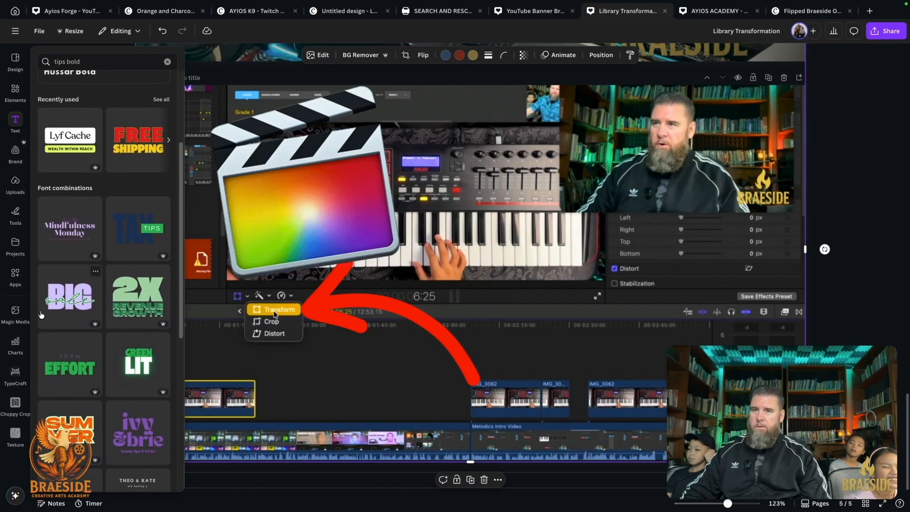
scroll(78, 288, down, 8)
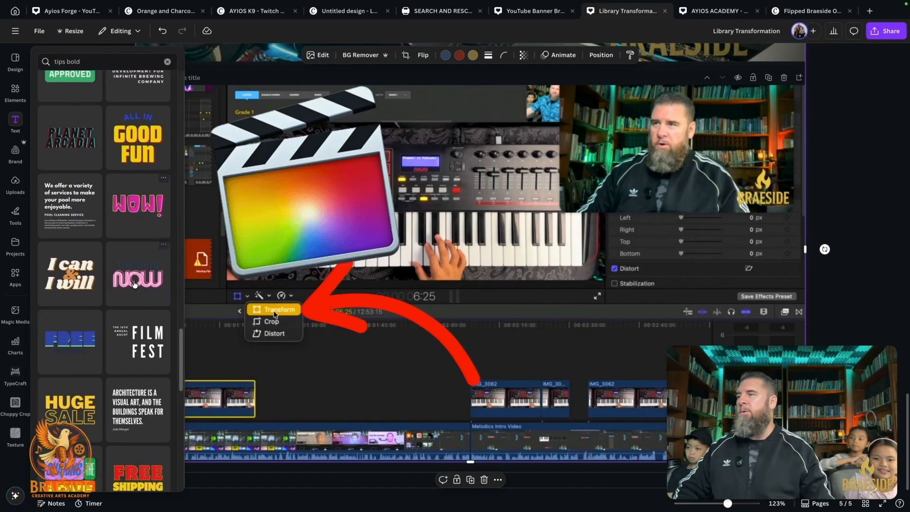
scroll(69, 287, down, 12)
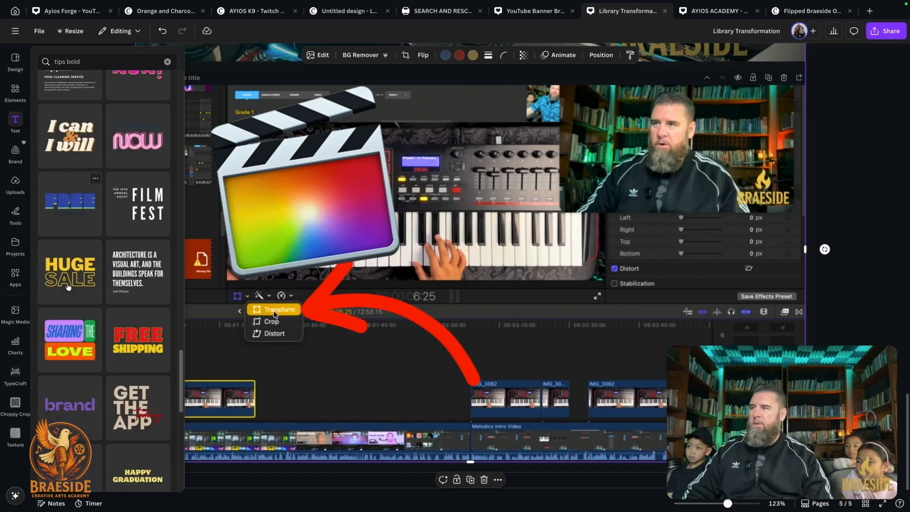
scroll(68, 287, down, 3)
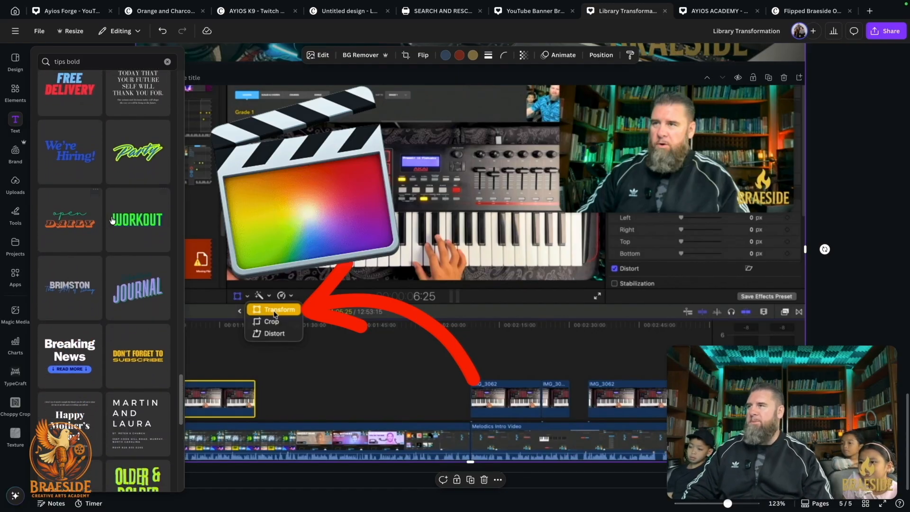
scroll(120, 237, down, 5)
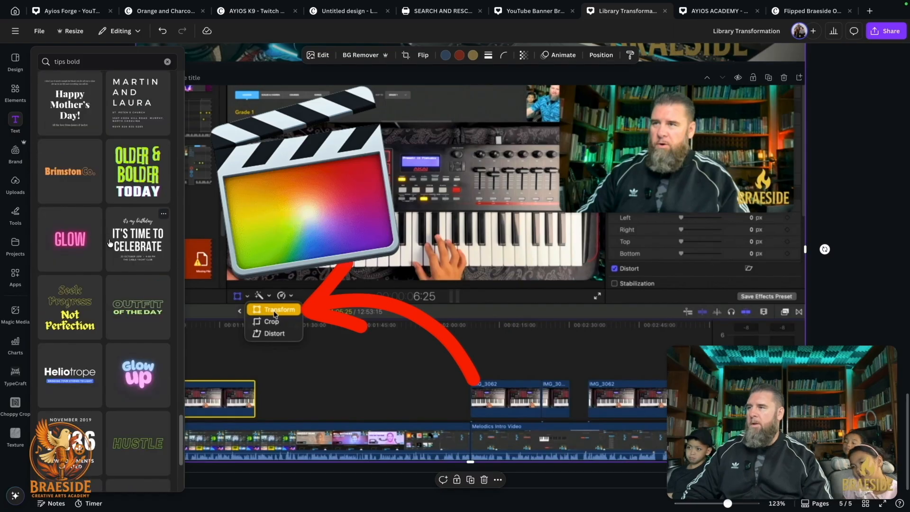
scroll(110, 243, down, 5)
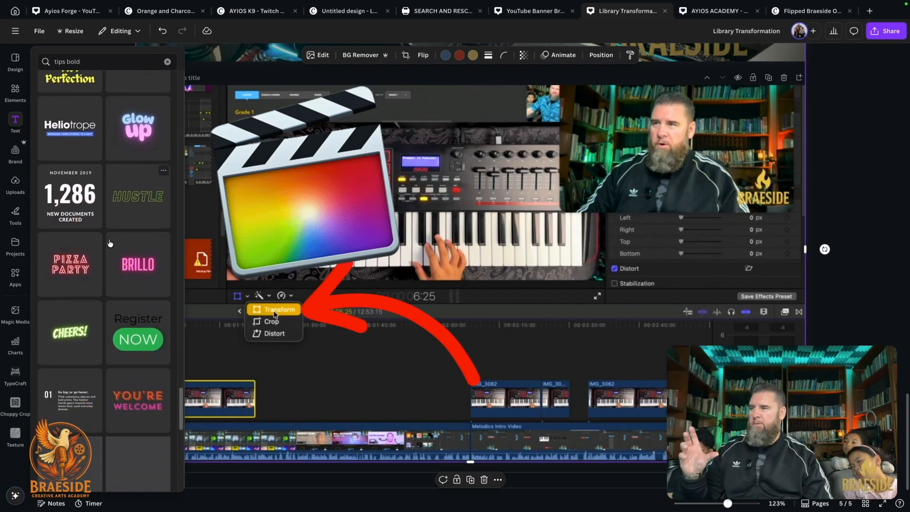
scroll(110, 244, down, 6)
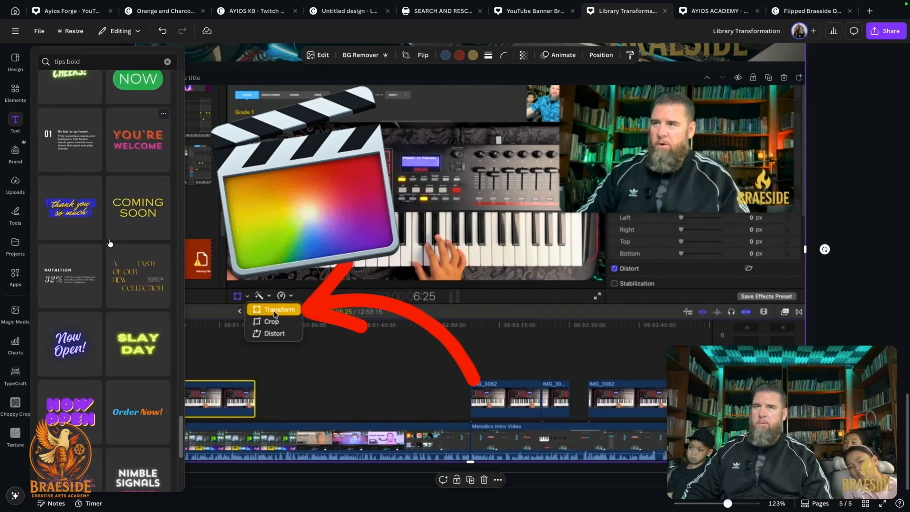
scroll(110, 243, down, 1)
scroll(110, 243, down, 8)
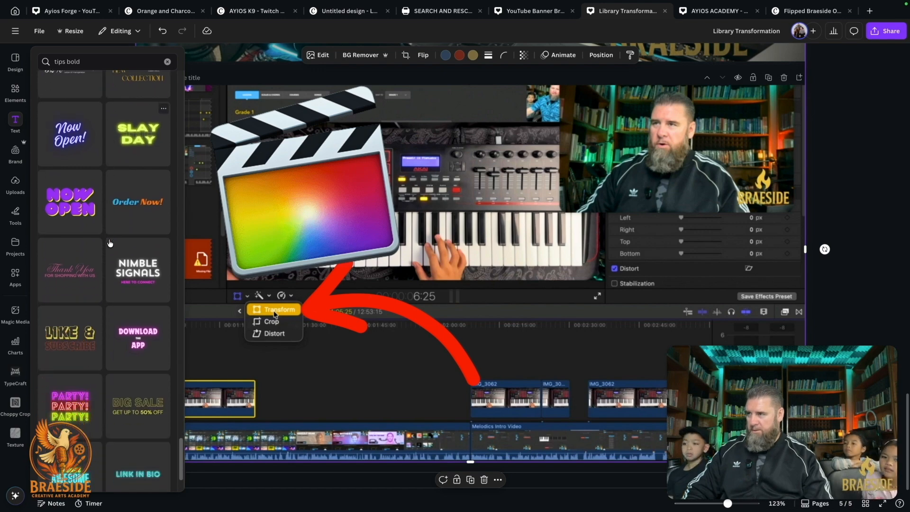
click(72, 204)
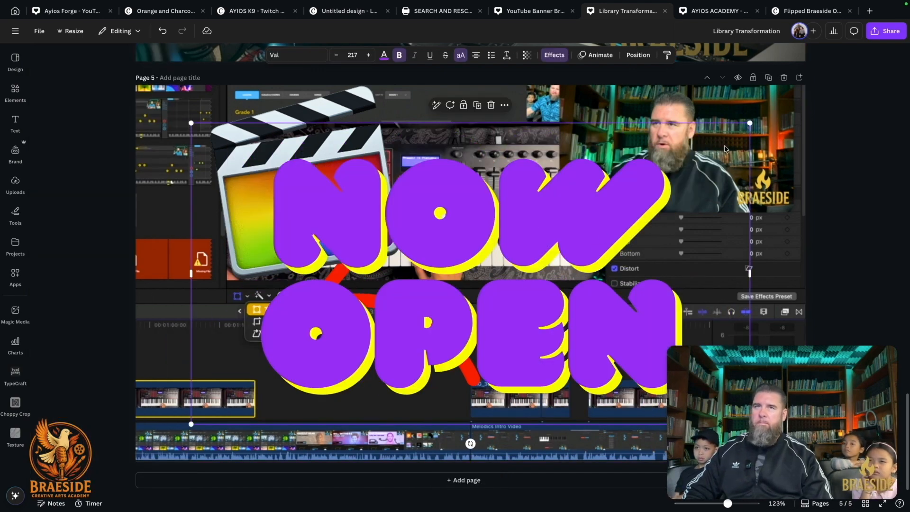
Step: Shrink the "NOW OPEN" text to about size 140, place it over the page's lower part and reword its two lines as "TIPS" and "TRICKS"
drag(747, 124, 540, 209)
double_click(379, 378)
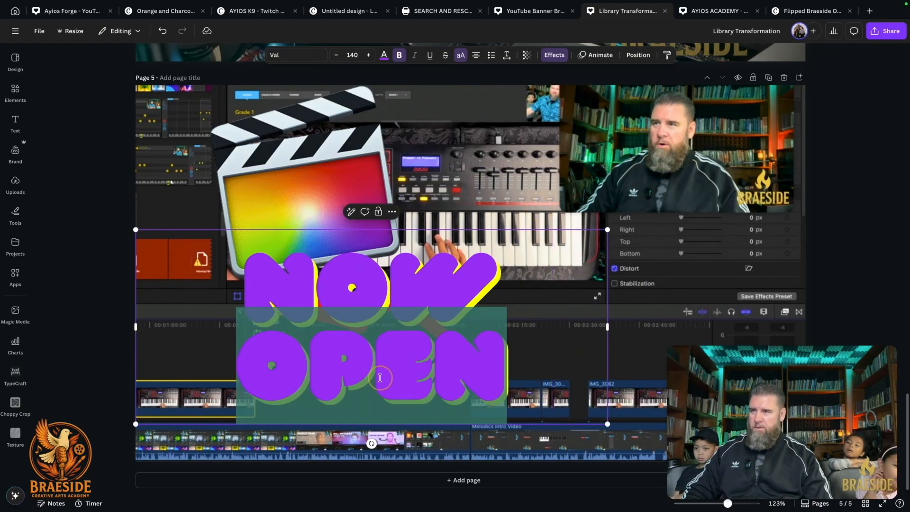
text(TRICKS)
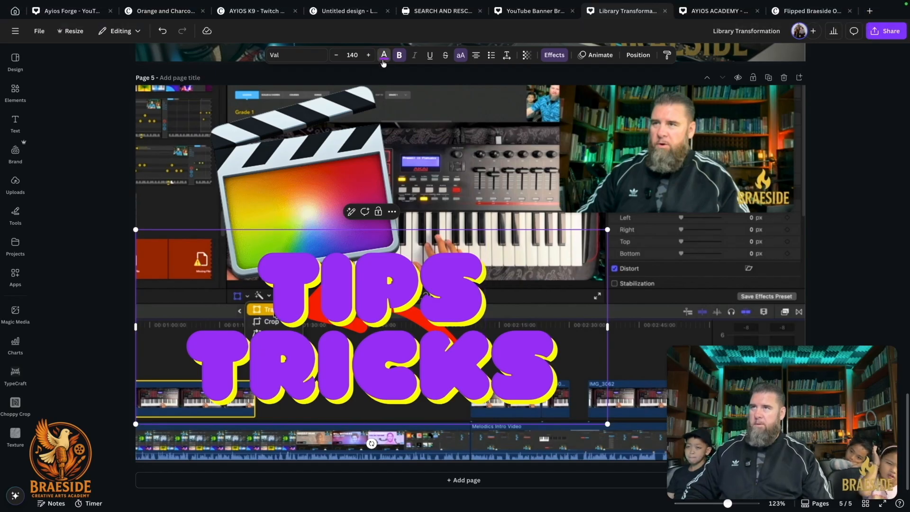
Step: Recolour both lines of the "TIPS TRICKS" title red, keeping the yellow shadow, and scale the text box down
click(384, 61)
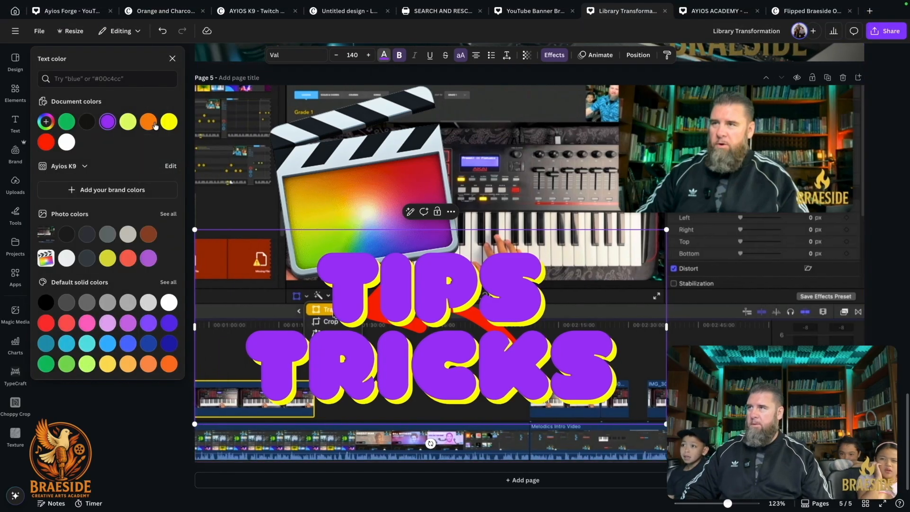
click(166, 123)
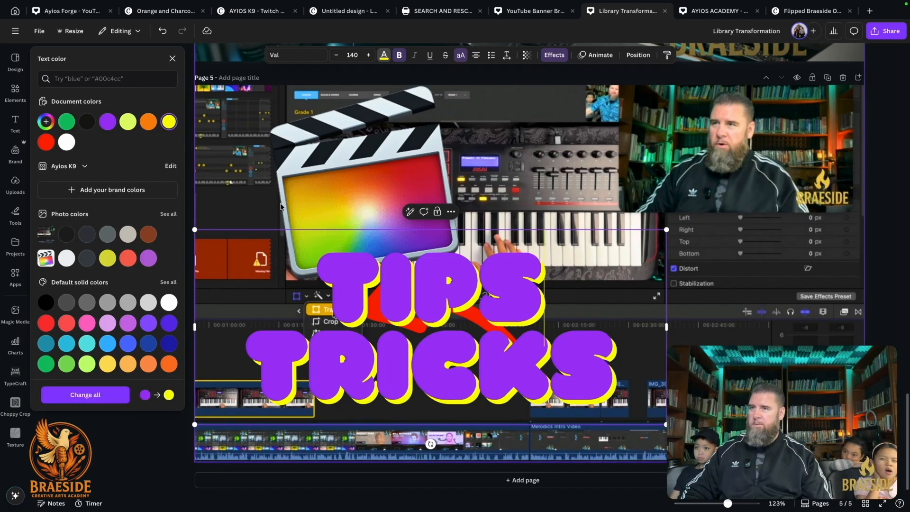
drag(592, 363, 592, 391)
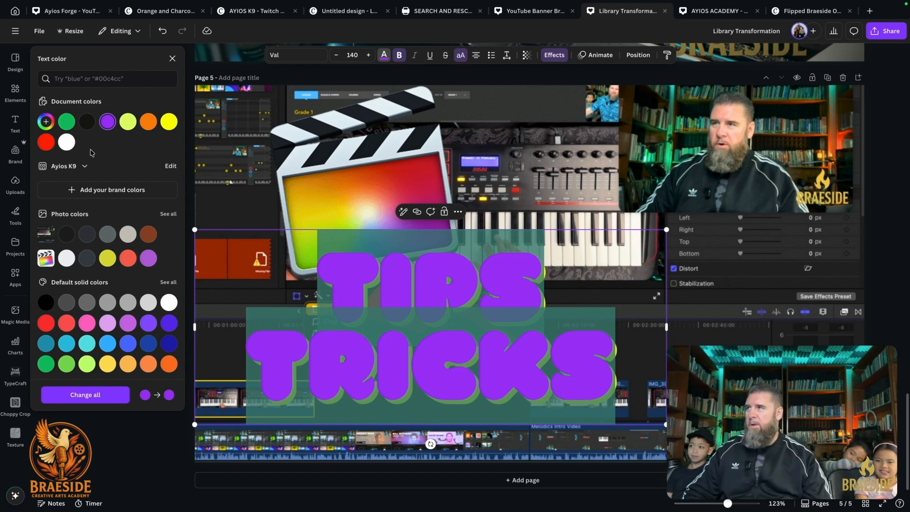
click(46, 324)
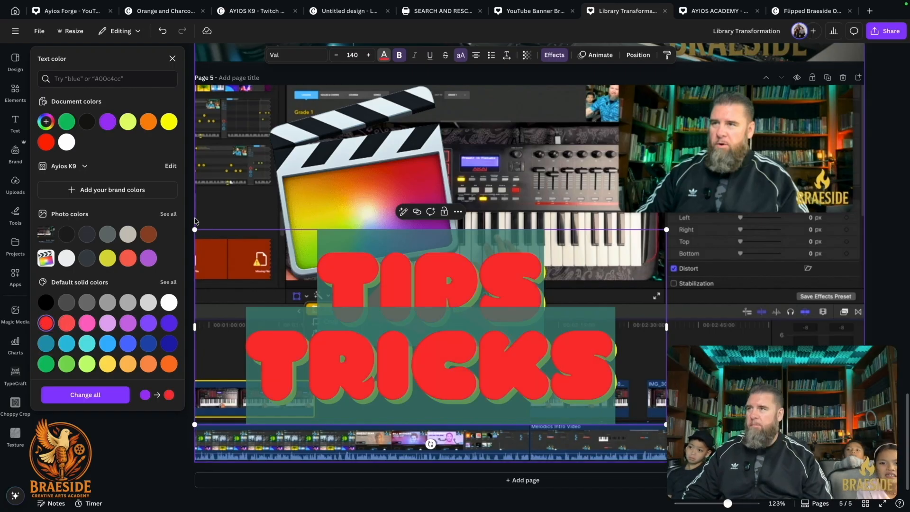
drag(194, 231, 356, 296)
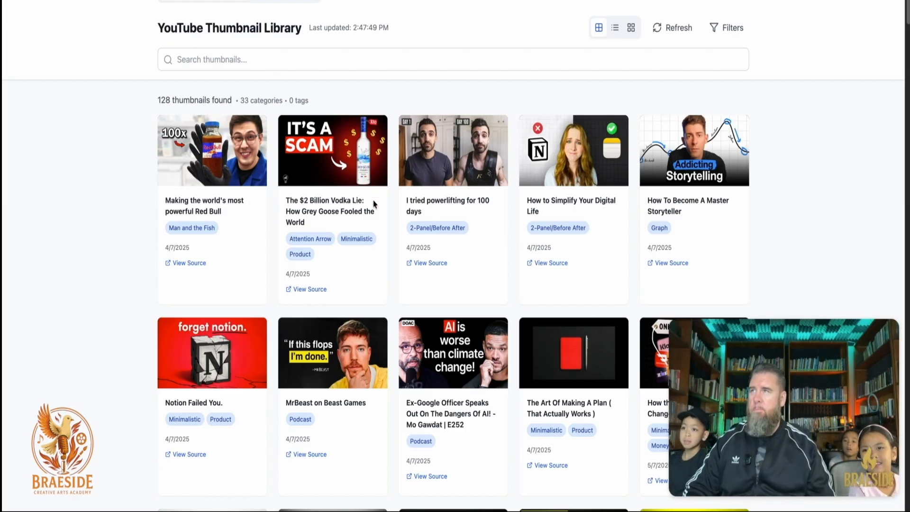
Step: In the YouTube Thumbnail Library, show the thumbnails grouped by category and zoom out to 30% to compare the categories
scroll(373, 204, down, 1)
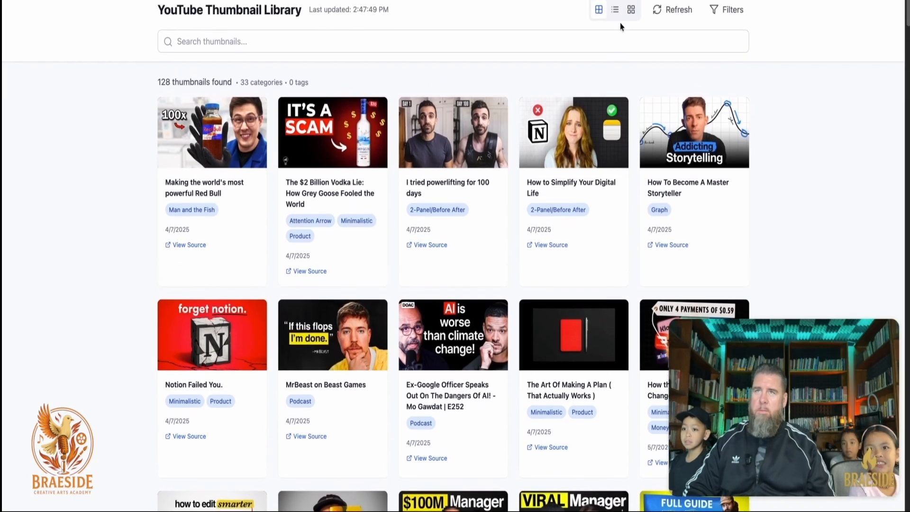
click(630, 13)
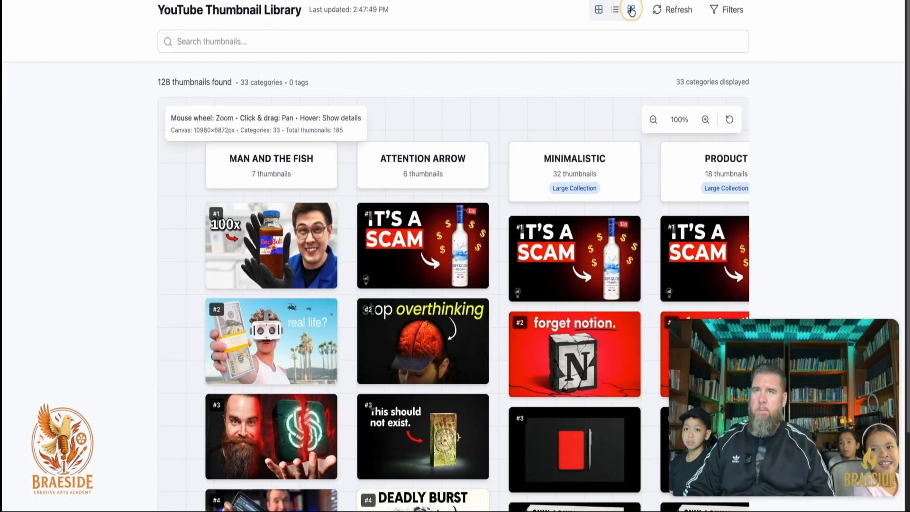
scroll(503, 275, down, 7)
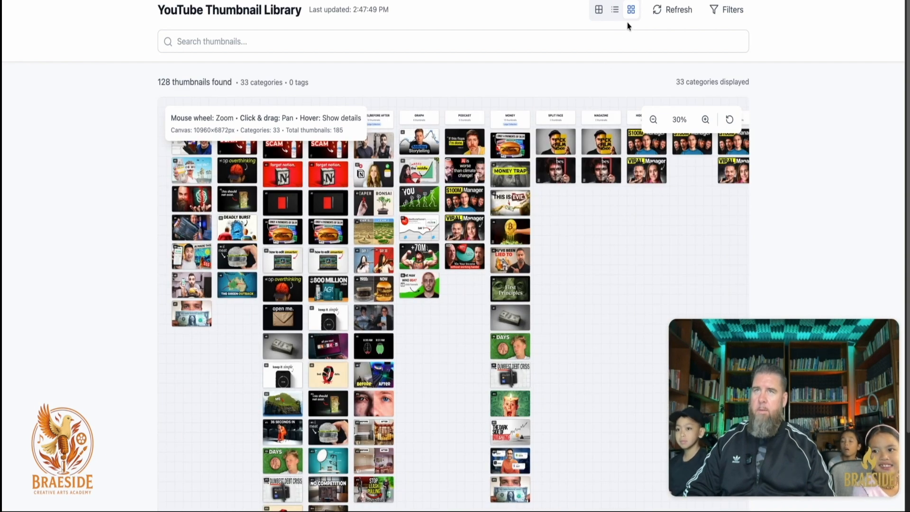
Step: Return the thumbnail library to the card grid and look through the example thumbnails with their titles and category tags
click(598, 10)
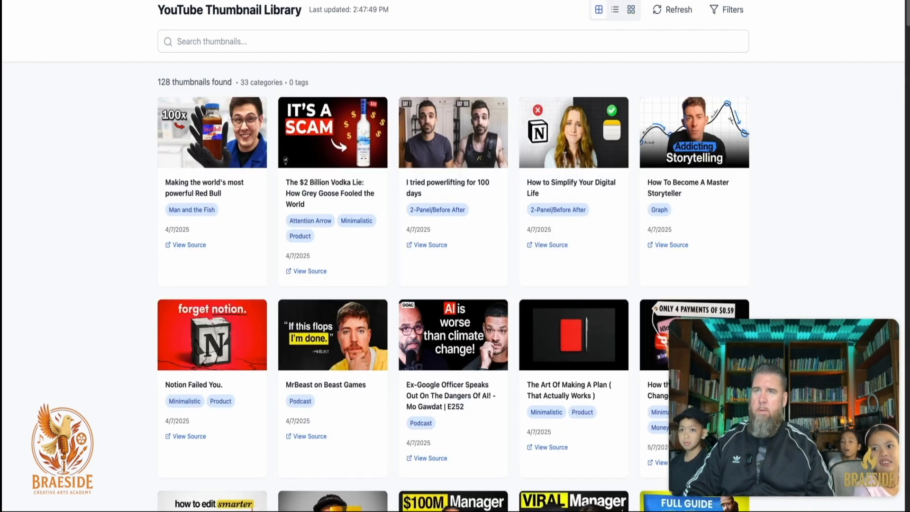
scroll(538, 270, down, 1)
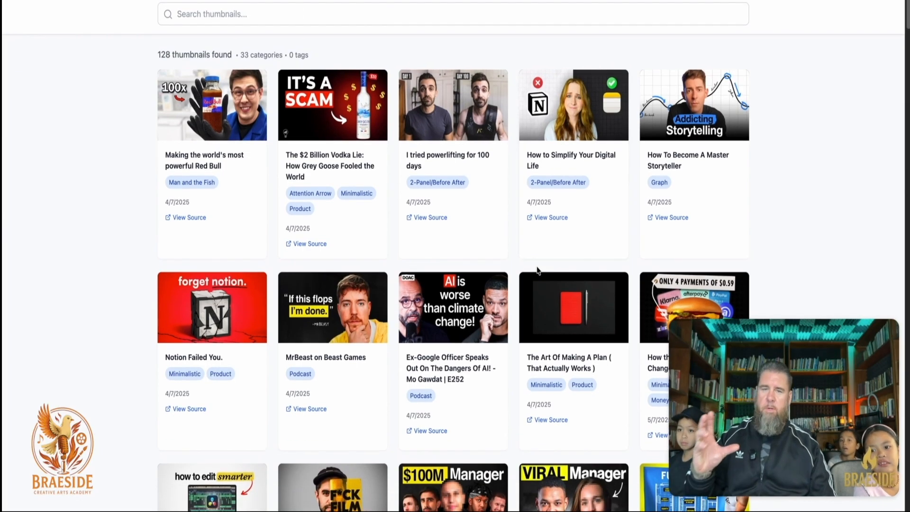
scroll(538, 270, down, 3)
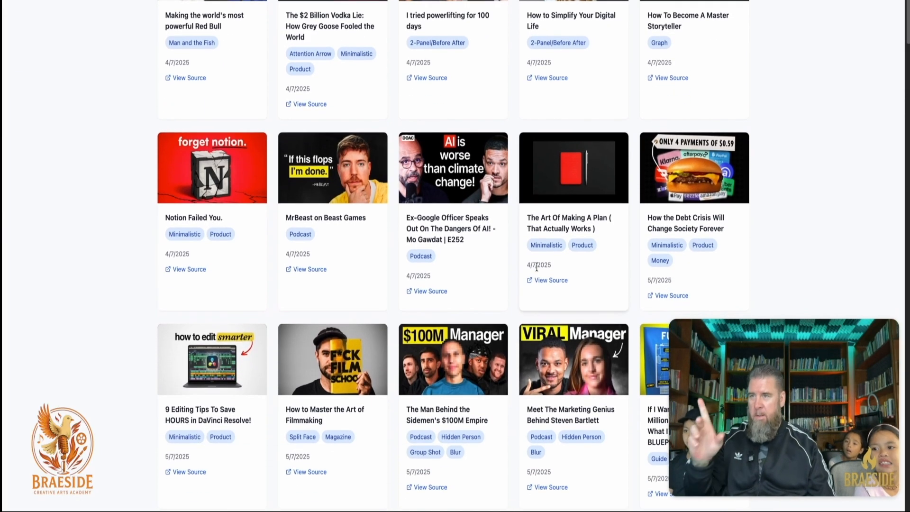
scroll(536, 266, down, 5)
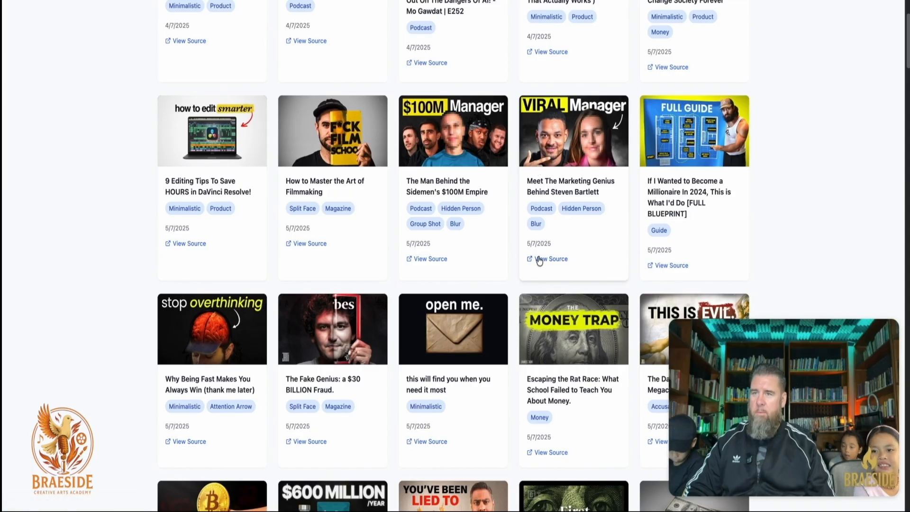
scroll(540, 266, down, 15)
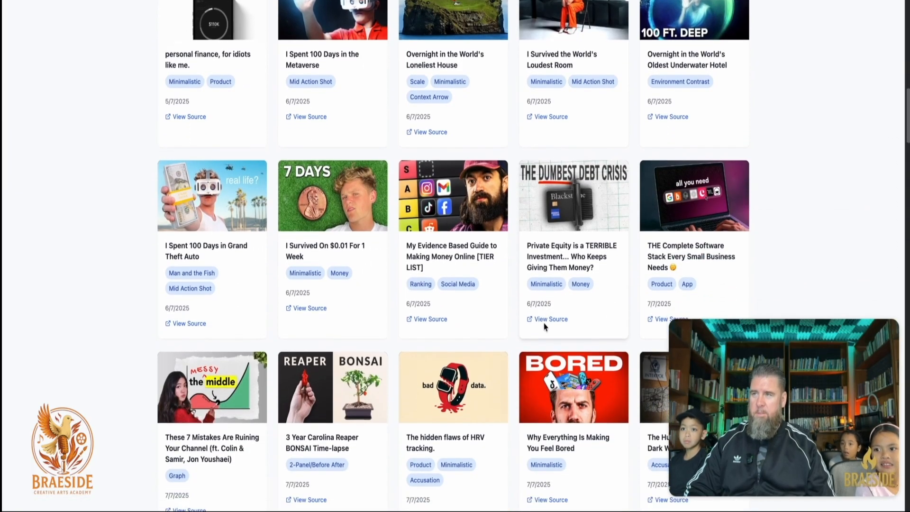
scroll(543, 325, down, 7)
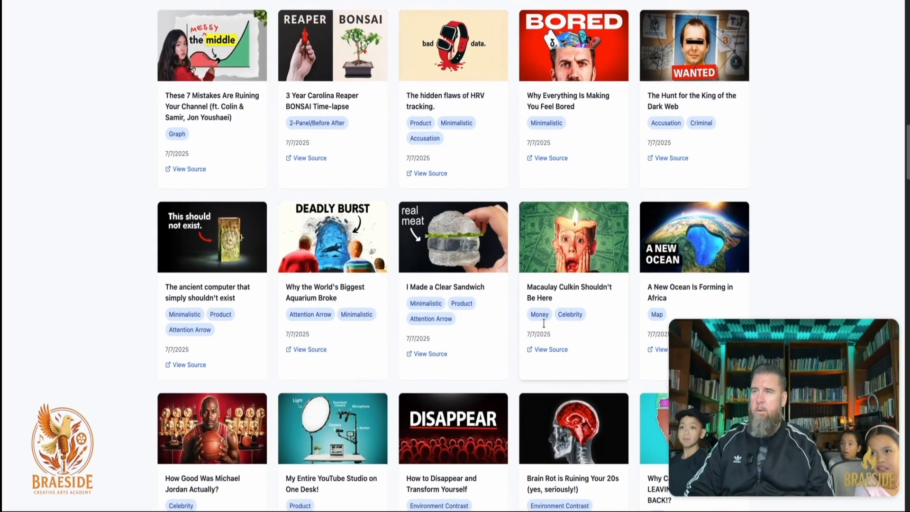
scroll(544, 323, down, 3)
scroll(542, 321, up, 20)
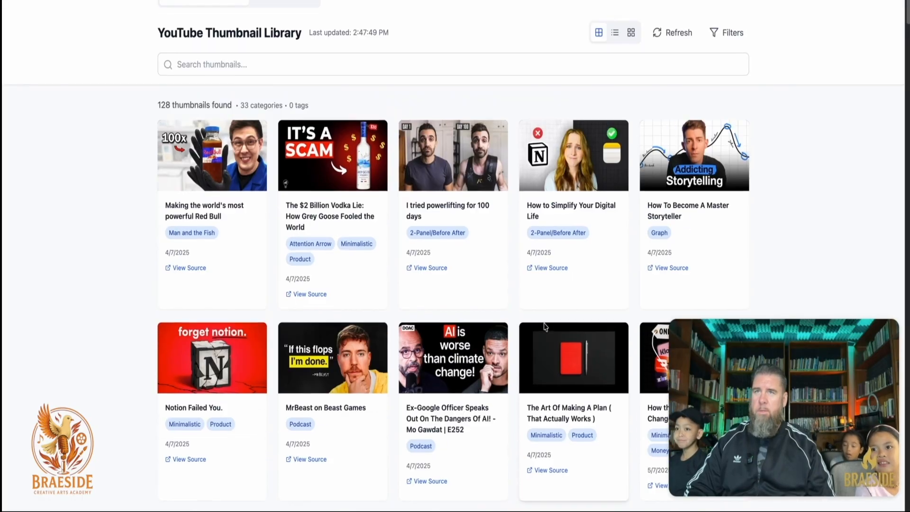
scroll(545, 326, down, 4)
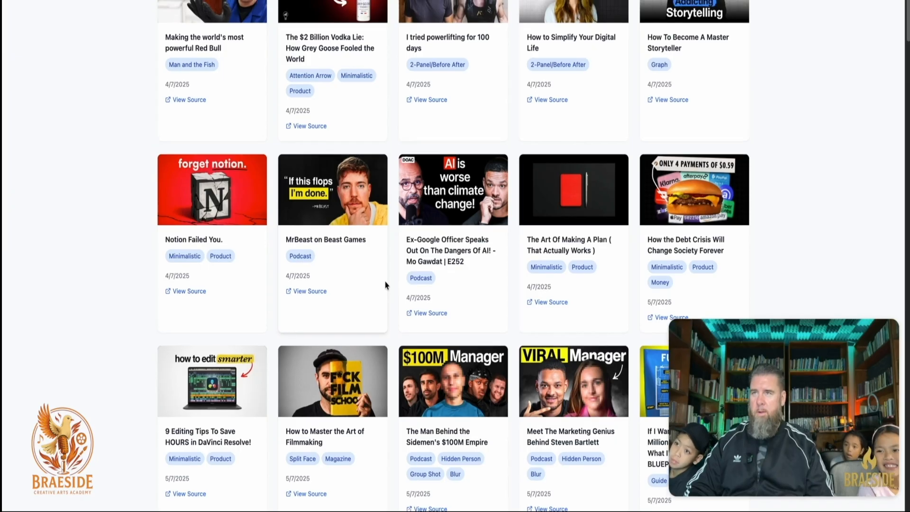
Step: Switch between the Canva design and the YouTube Thumbnail Library to compare the page 5 thumbnail with the example thumbnails
key(ctrl+Left)
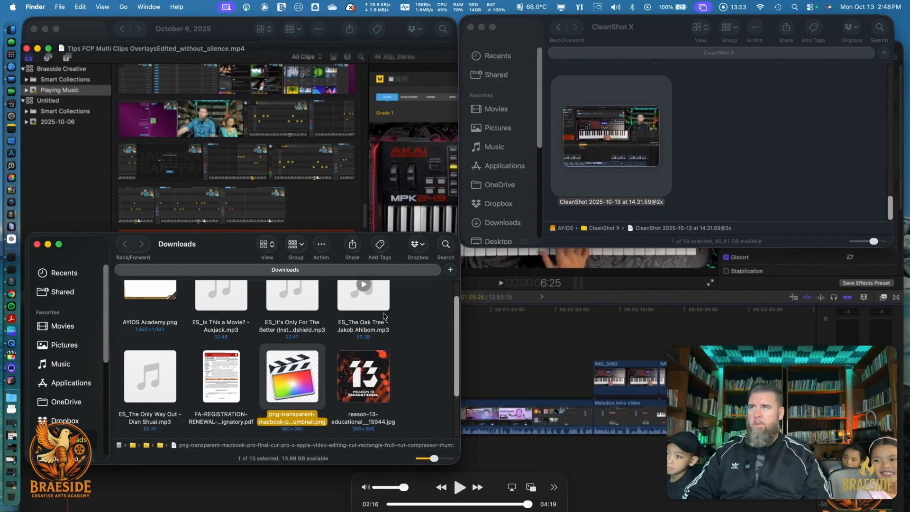
key(ctrl+Right)
key(ctrl+Right)
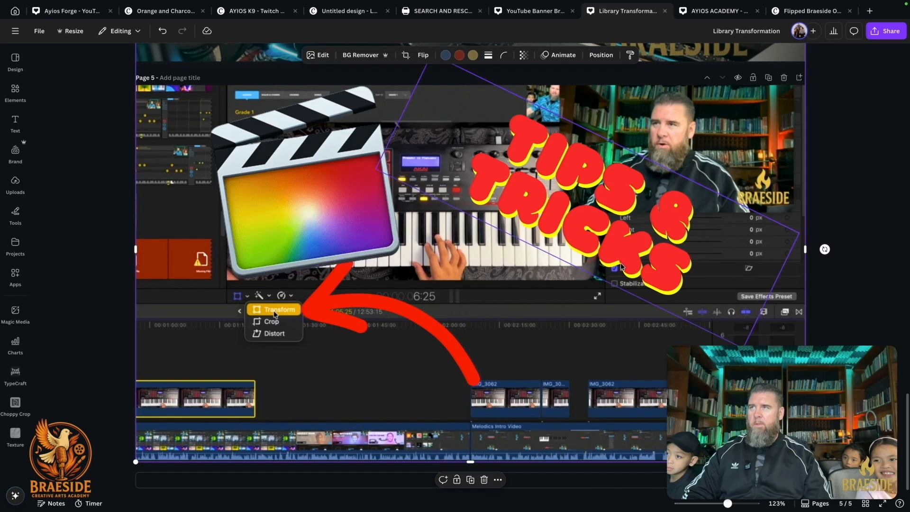
click(746, 271)
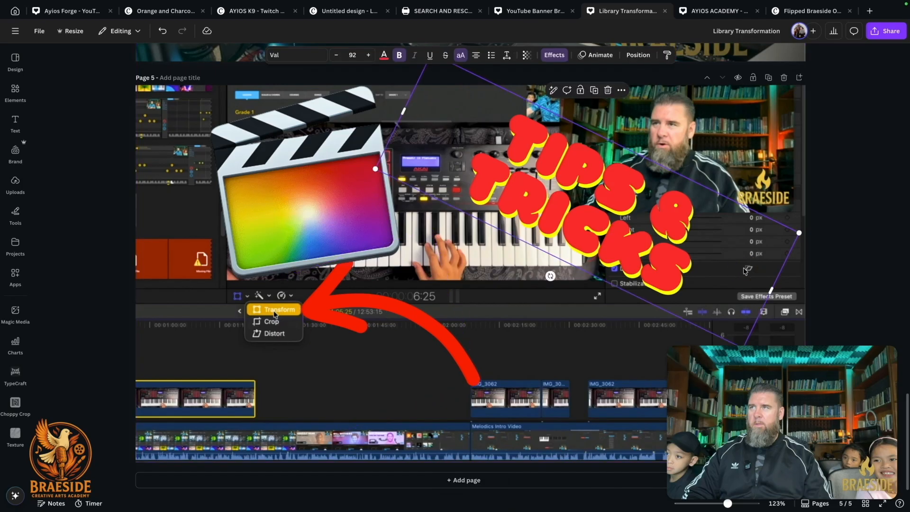
key(ctrl+Left)
key(ctrl+Left)
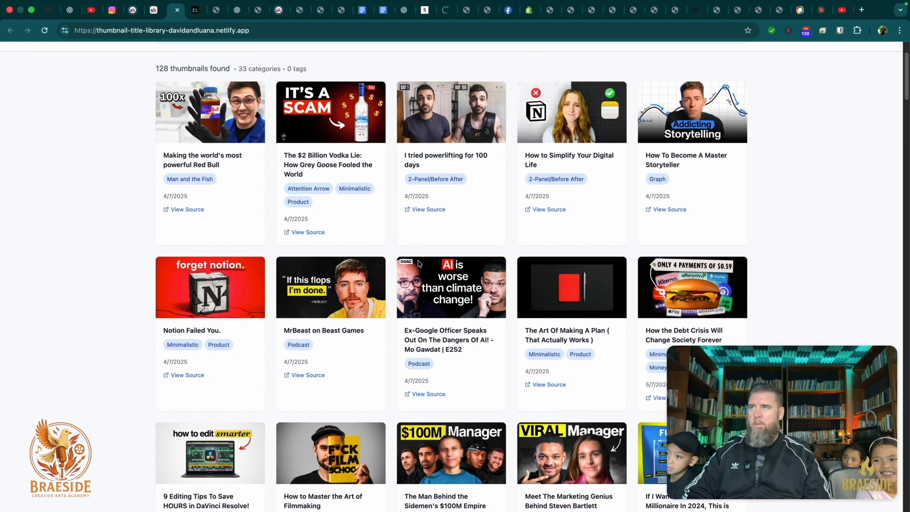
key(ctrl+Right)
key(ctrl+Right)
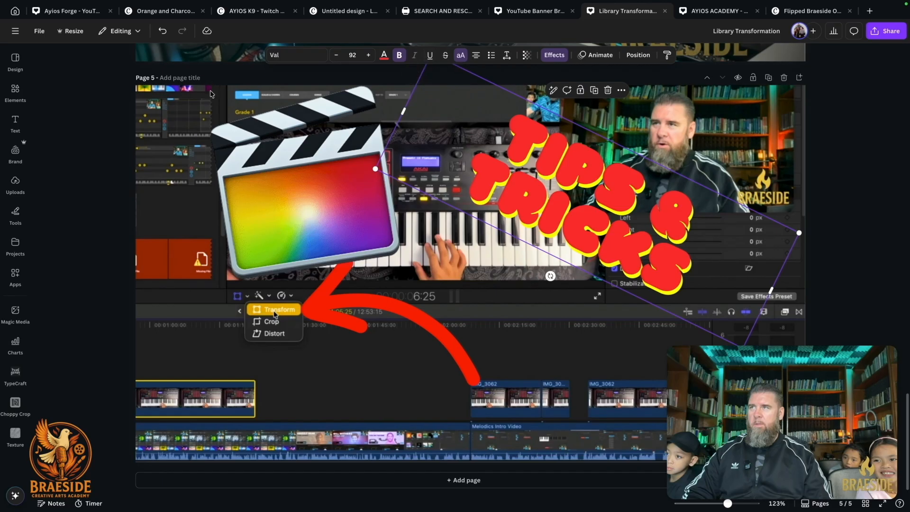
Step: Add a rounded square over the "TIPS & TRICKS" title, stretched to about 486 × 216 px and rotated about 28° to follow the text
click(15, 122)
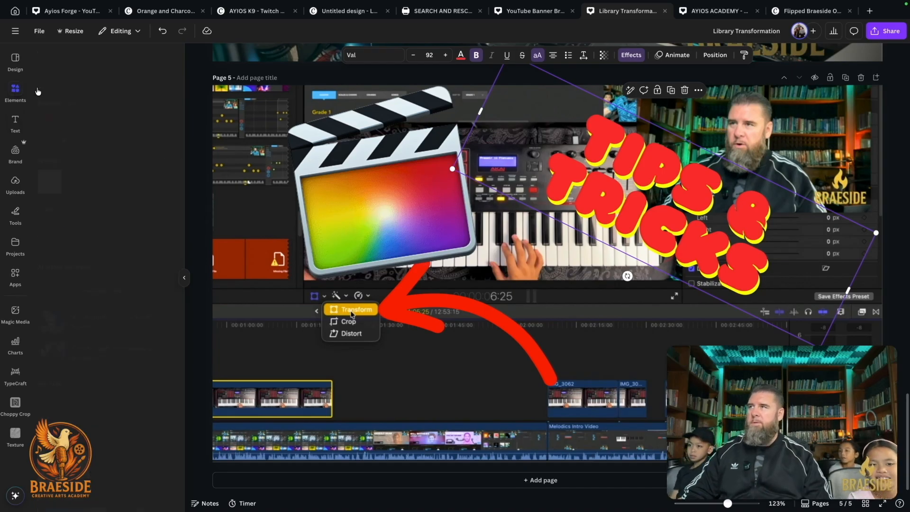
click(19, 90)
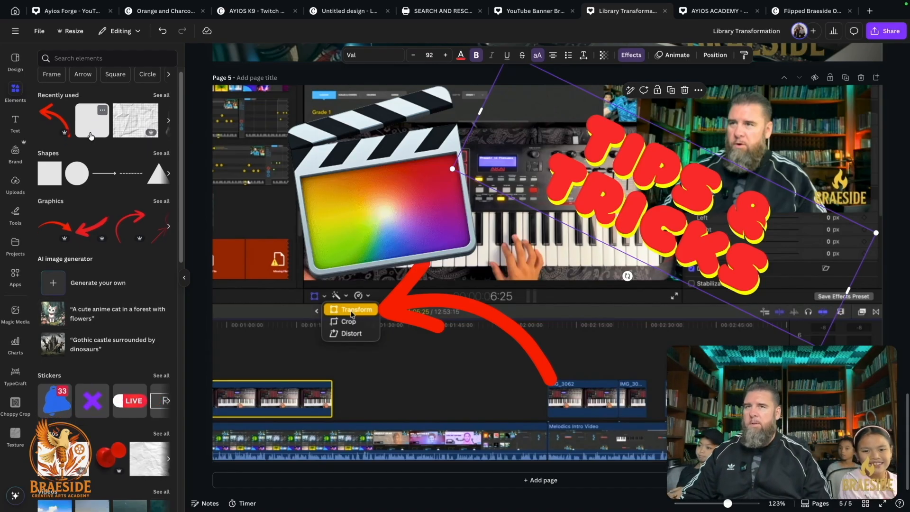
click(91, 137)
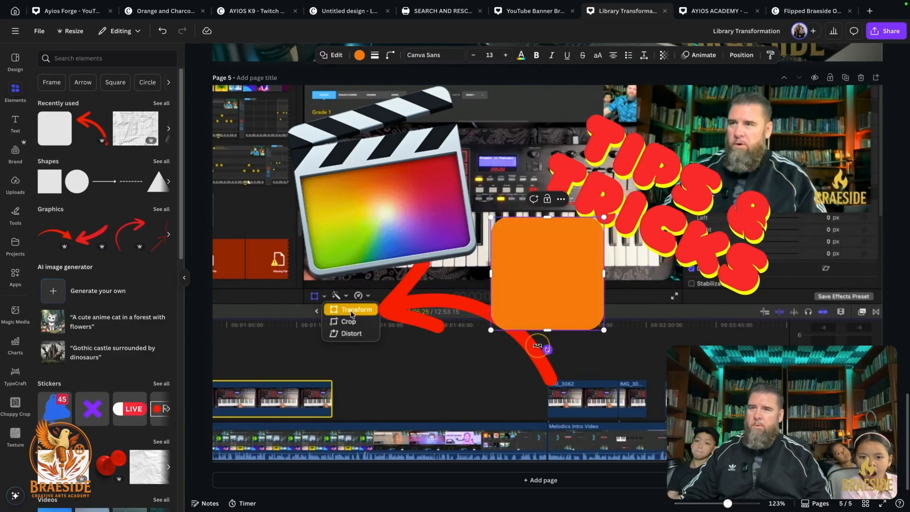
drag(548, 349, 510, 340)
drag(575, 306, 780, 265)
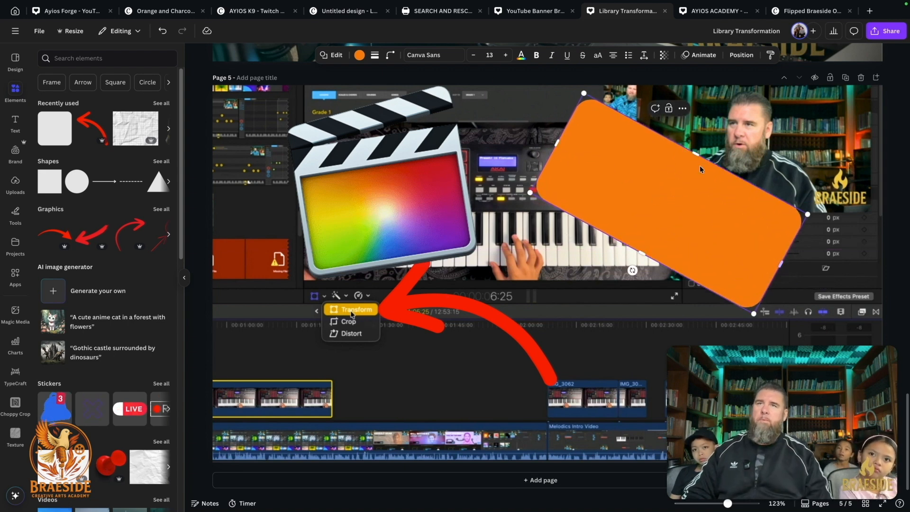
Step: Recolour the rounded rectangle white and move it one layer backward, behind the "TIPS & TRICKS" title
click(359, 56)
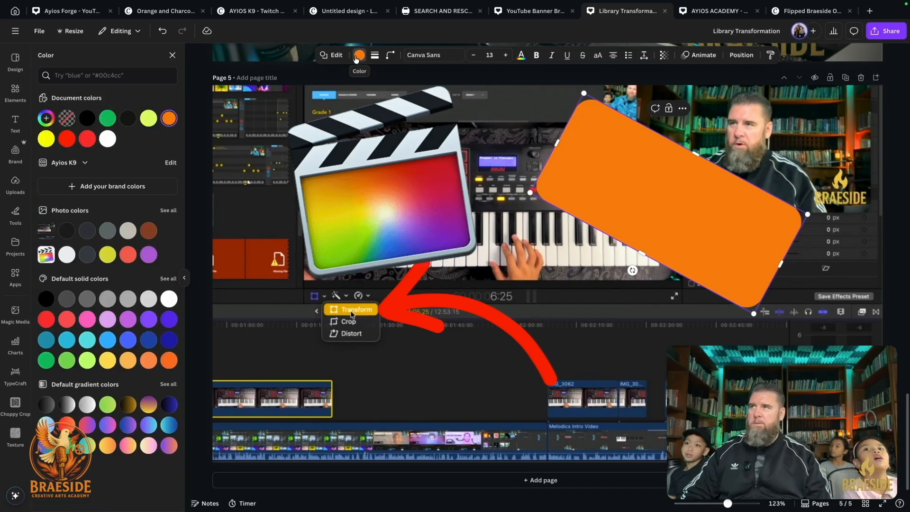
click(108, 138)
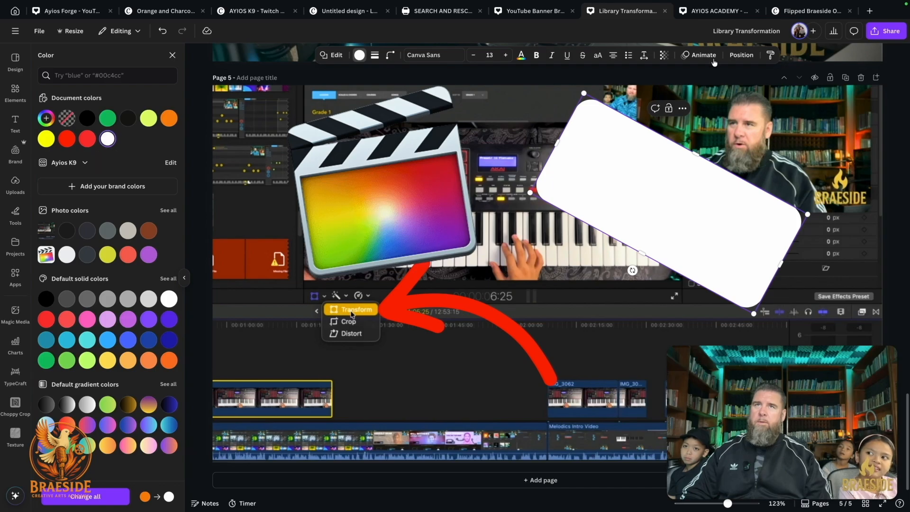
click(746, 57)
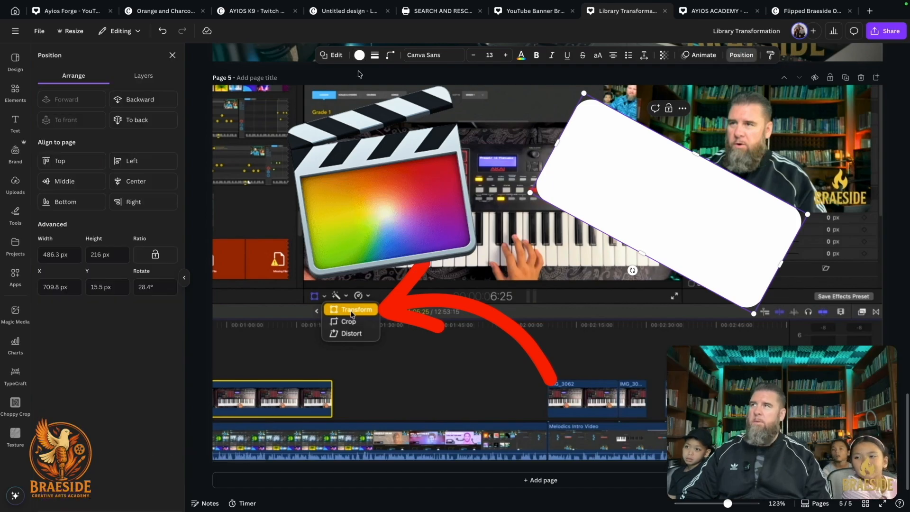
click(138, 103)
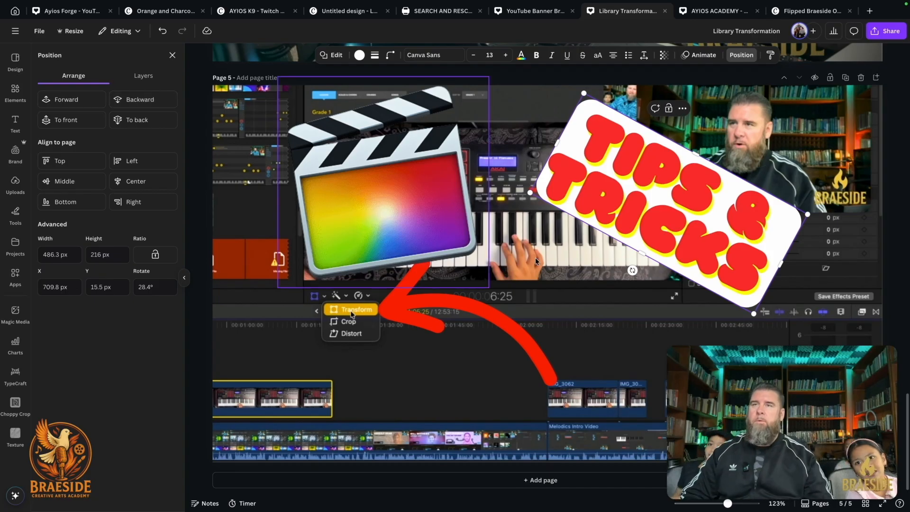
Step: Rotate the white rectangle to about 24.7° and nudge it to about X 688, Y 22 px, framing the title
click(631, 270)
drag(632, 270, 635, 271)
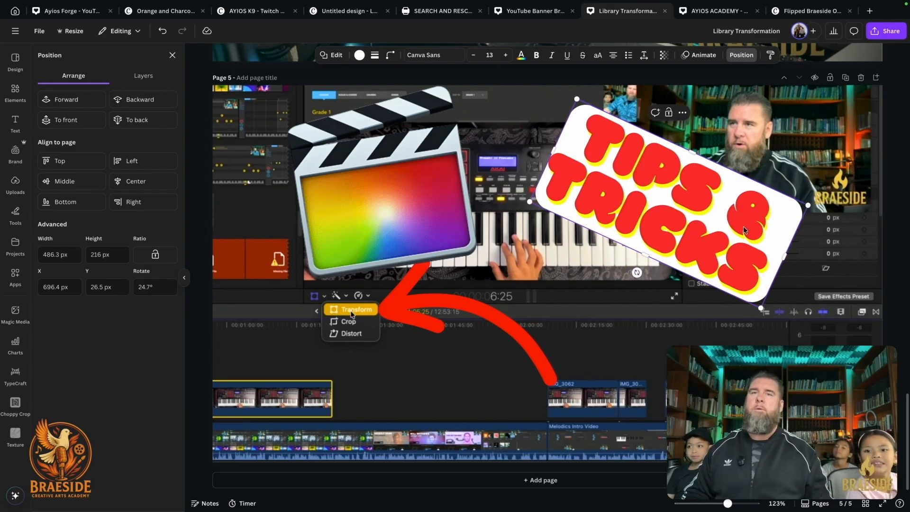
drag(788, 239, 783, 235)
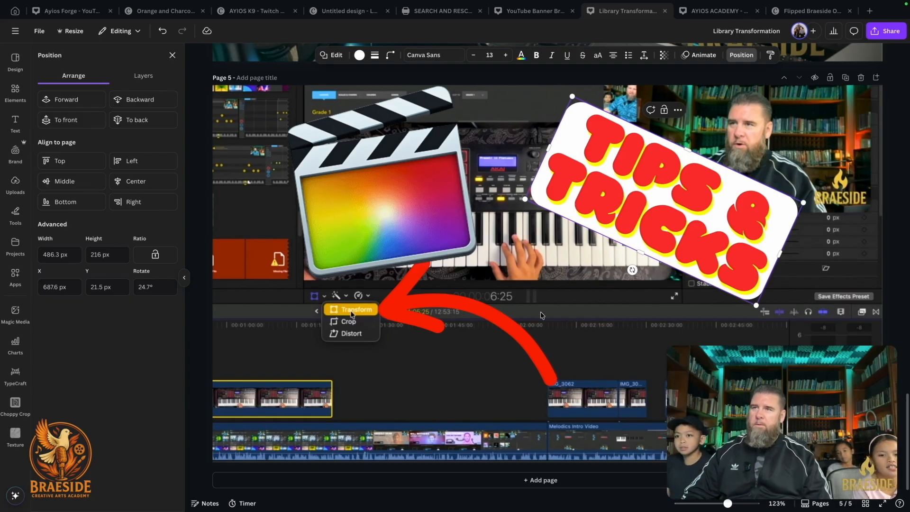
Step: Download only the current page, page 5, of the design as a PNG
click(888, 32)
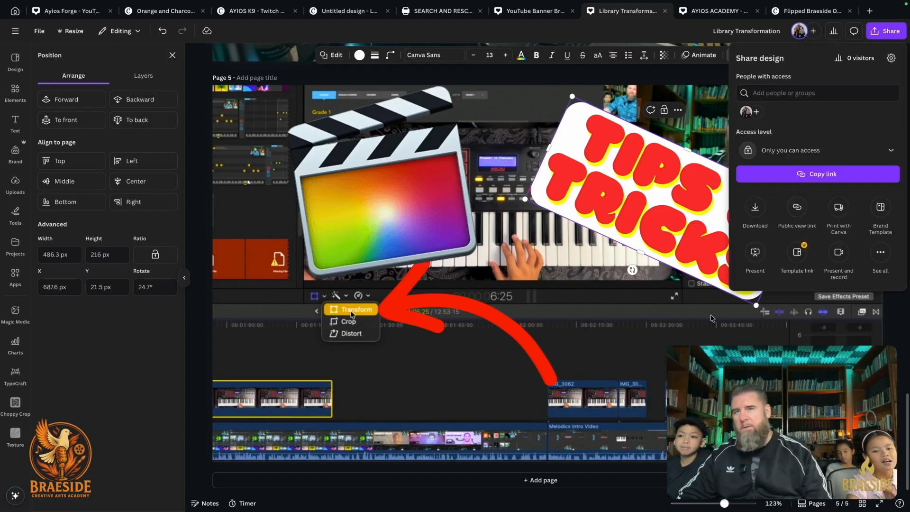
click(755, 208)
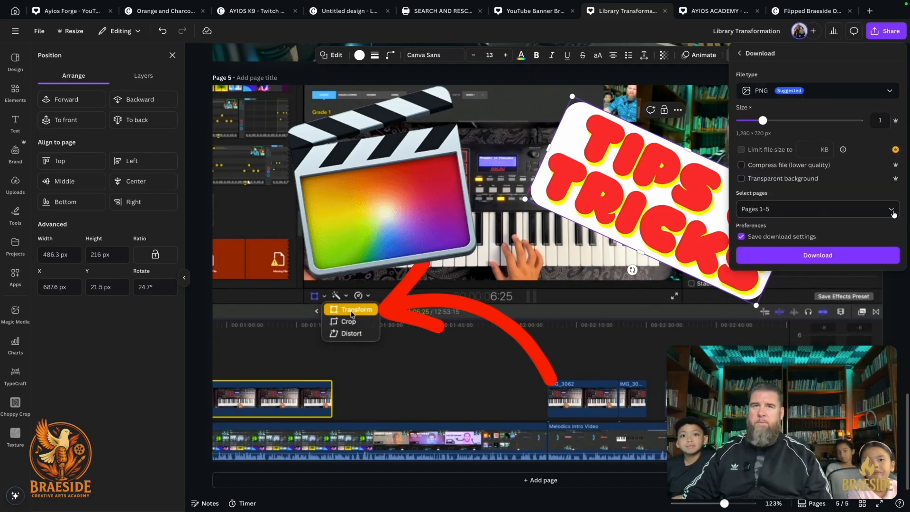
click(894, 210)
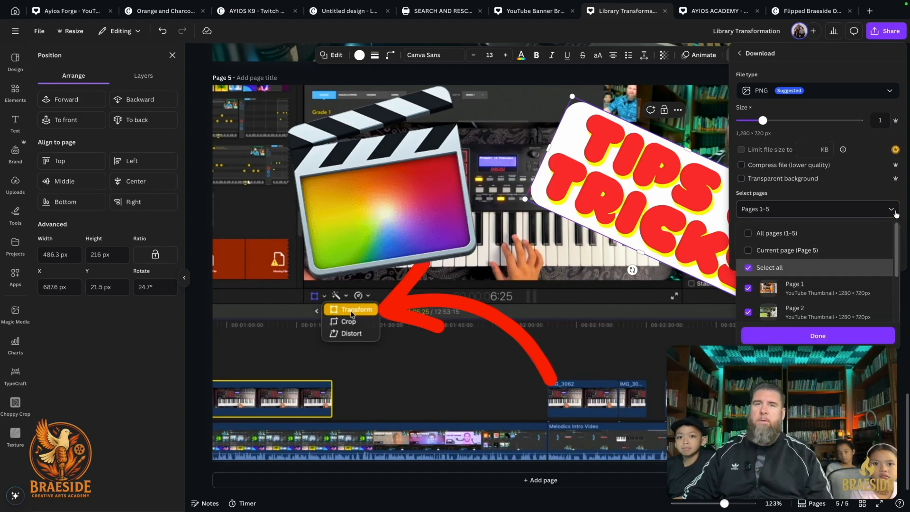
click(747, 250)
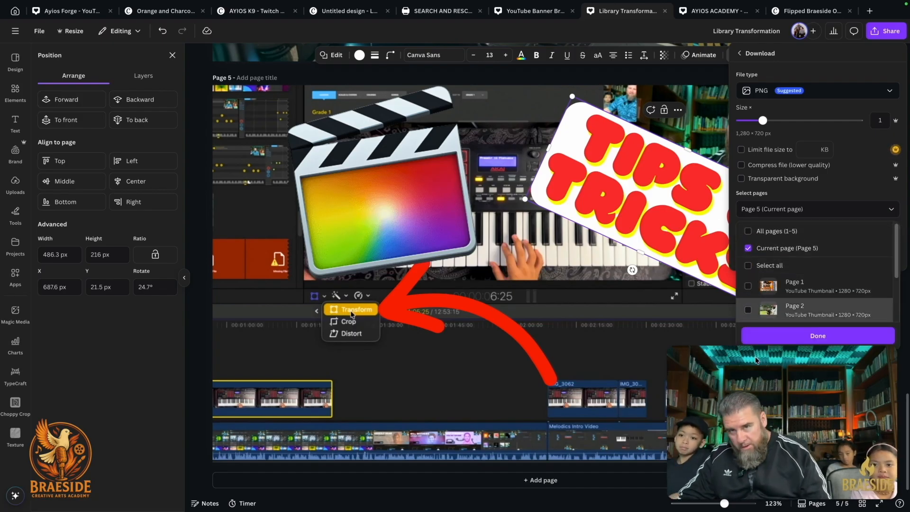
click(762, 336)
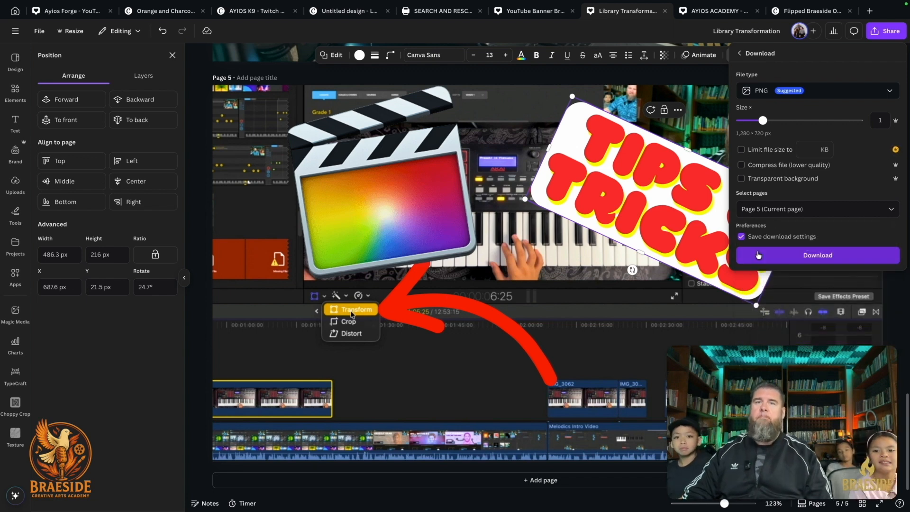
click(758, 255)
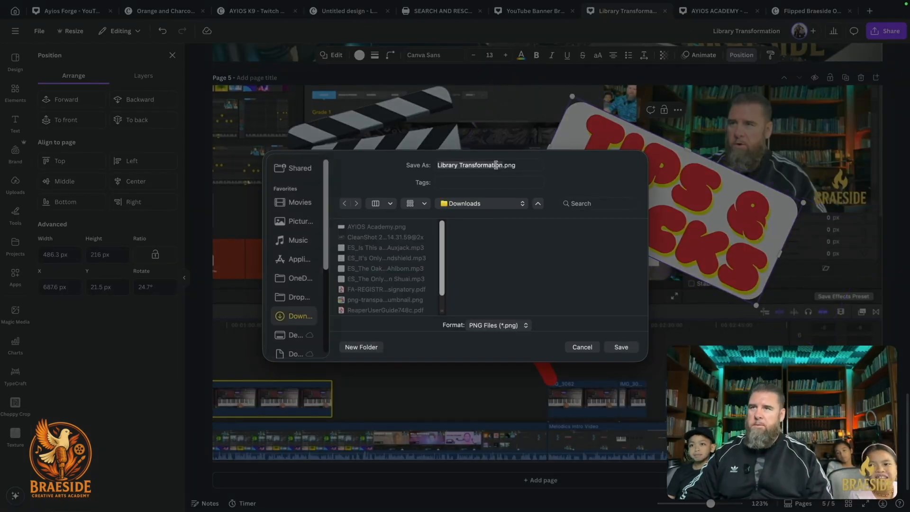
Step: Name the downloaded image "Tips FCP Overlay Thumb.png" and save it in the "Thumbnails, Banners" folder
text(Tips FC)
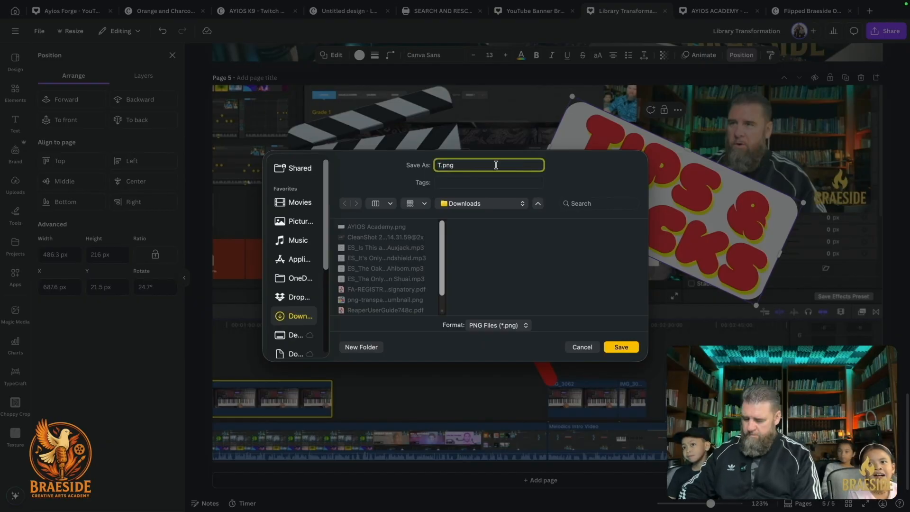
text(P Overlay)
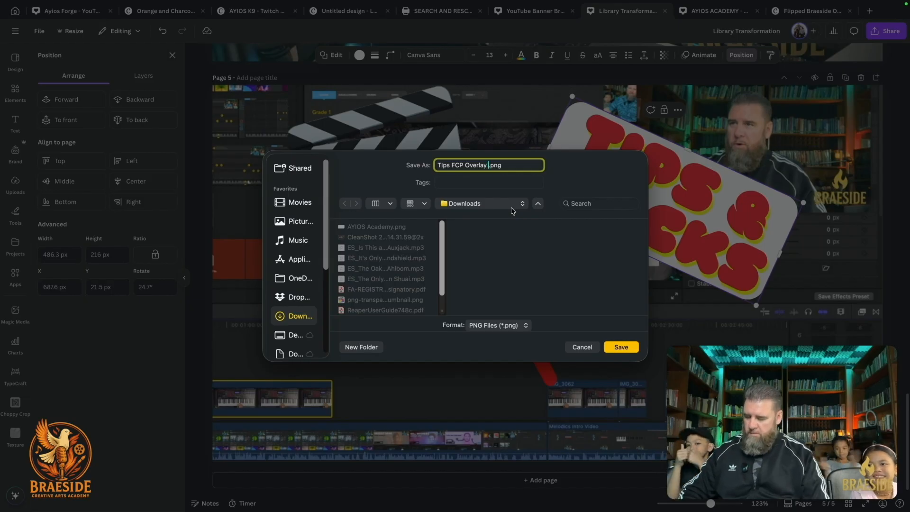
text( Tghumb)
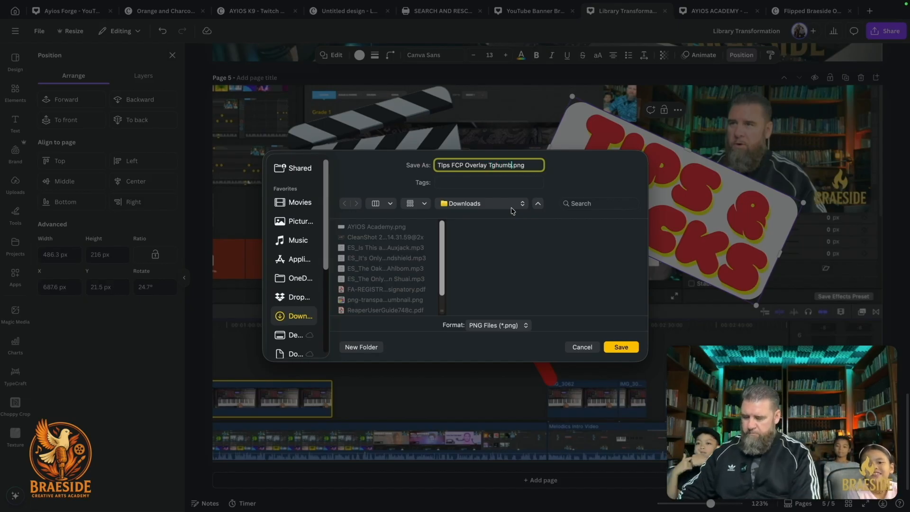
key(Left)
key(Left)
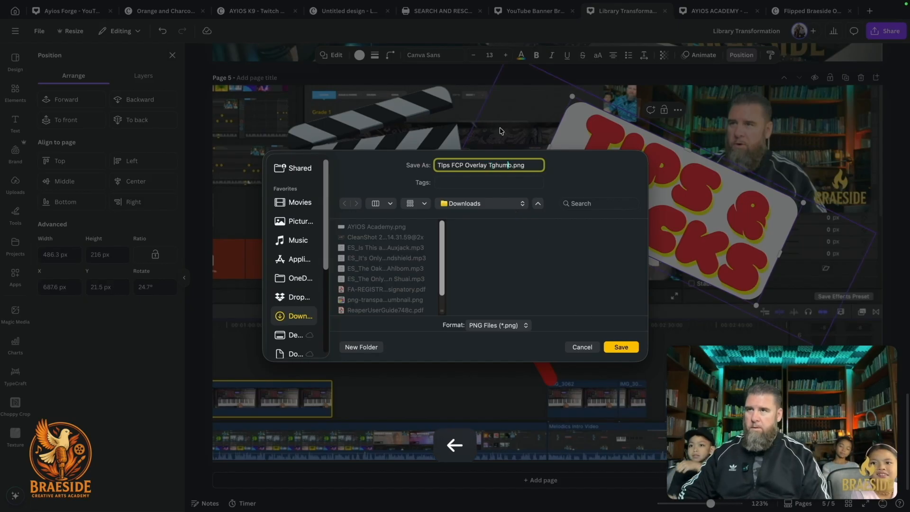
key(Left)
key(Left)
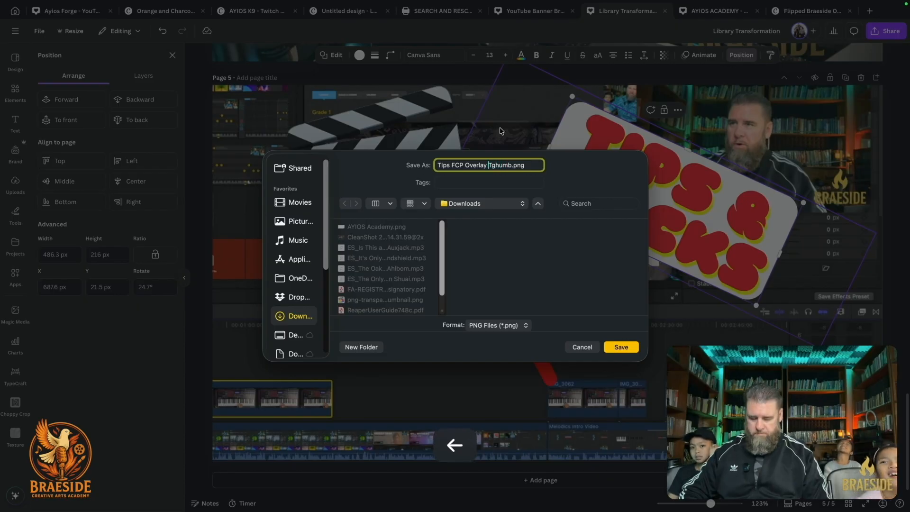
key(Right)
key(BackSpace)
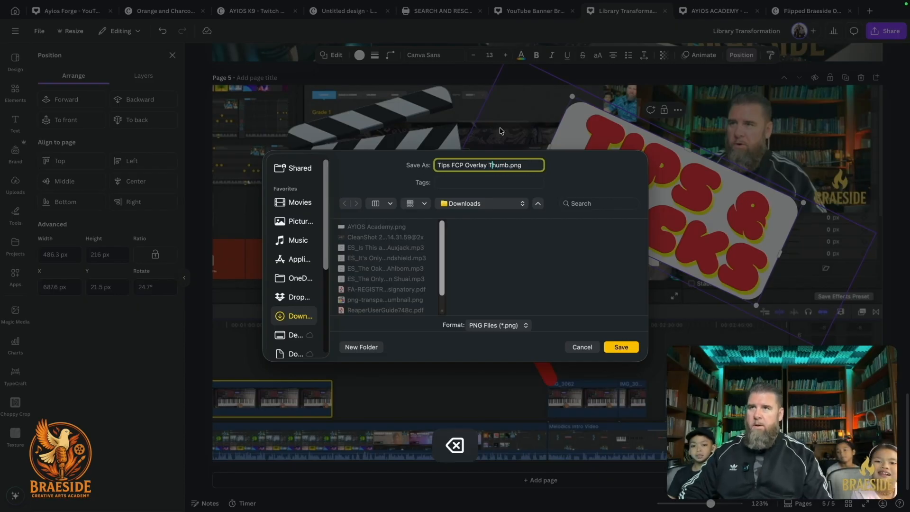
click(522, 205)
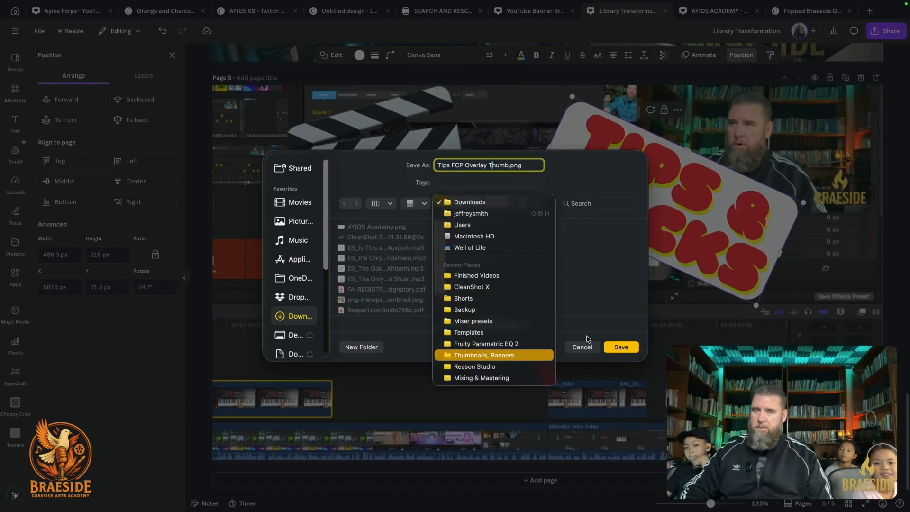
key(Return)
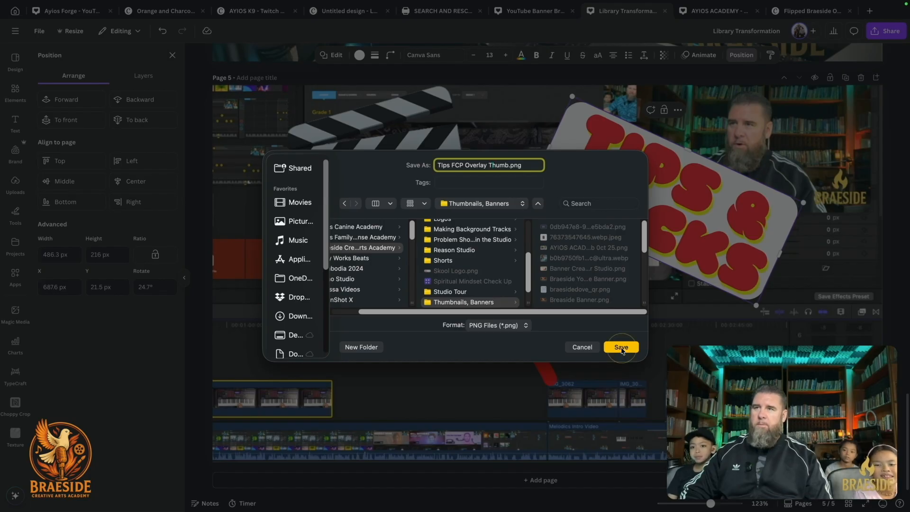
click(621, 347)
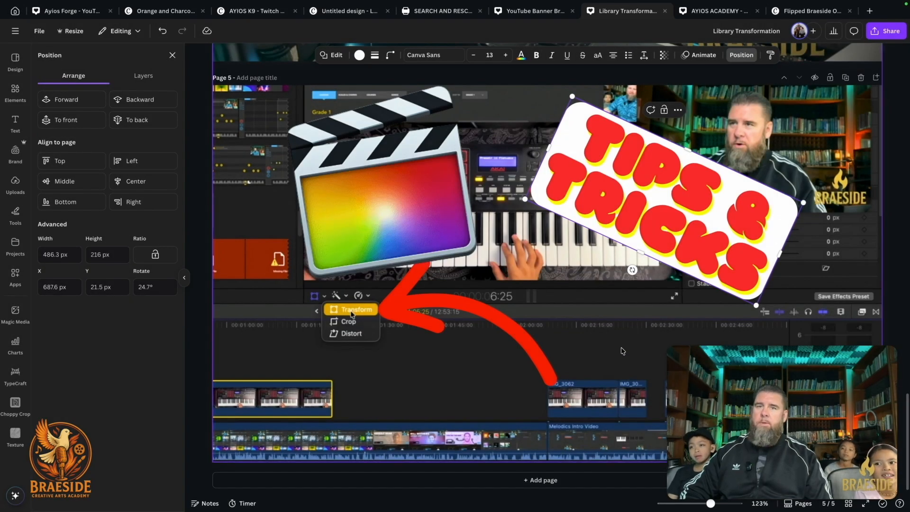